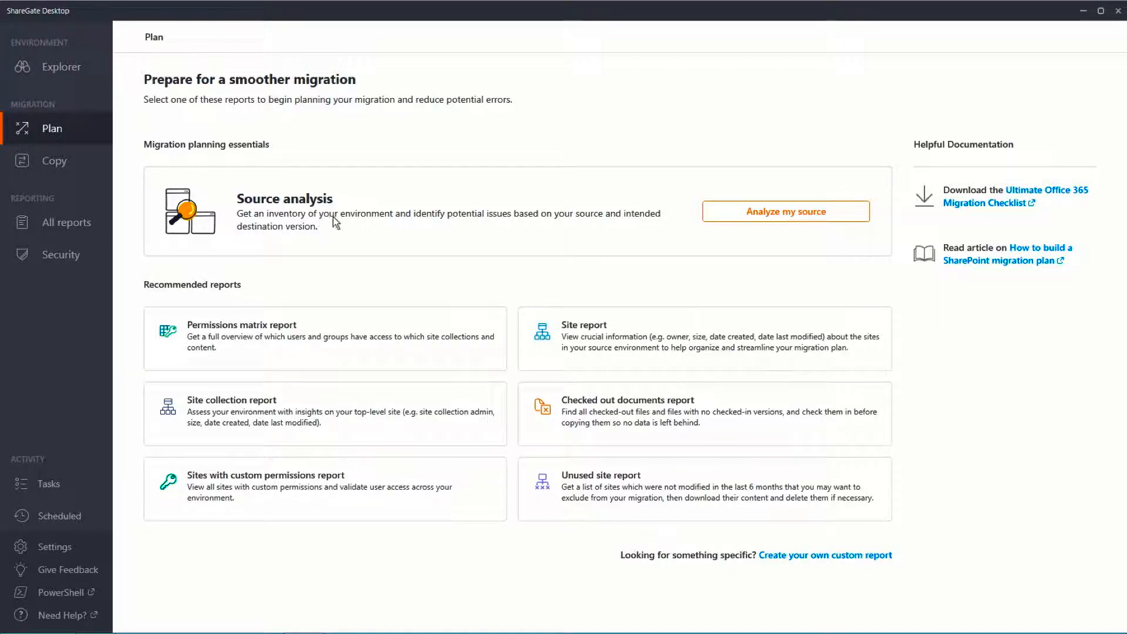
# Run a SharePoint & Office 365 source analysis on the SharePoint - 80 web application with Office 365 as the intended destination.
pyautogui.click(757, 213)
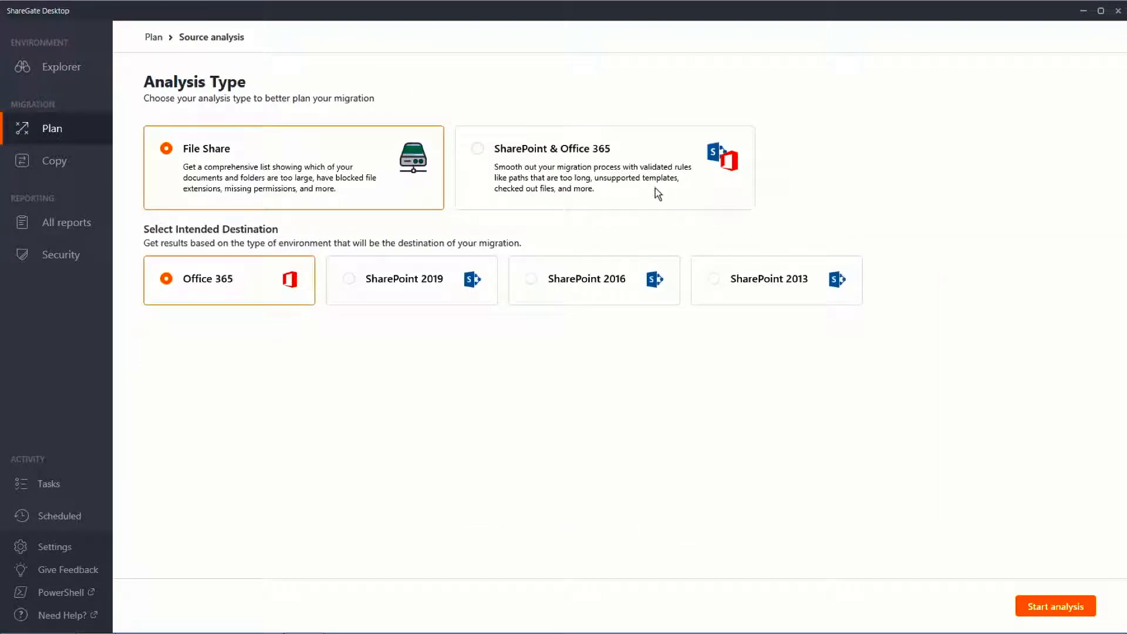
pyautogui.click(580, 154)
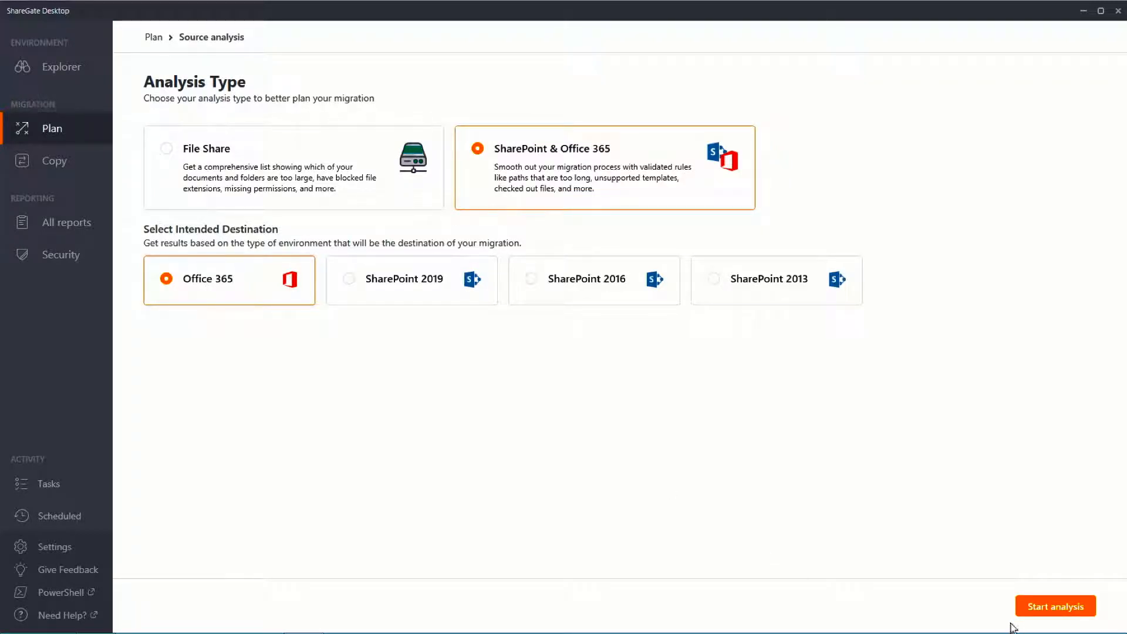
pyautogui.click(1042, 609)
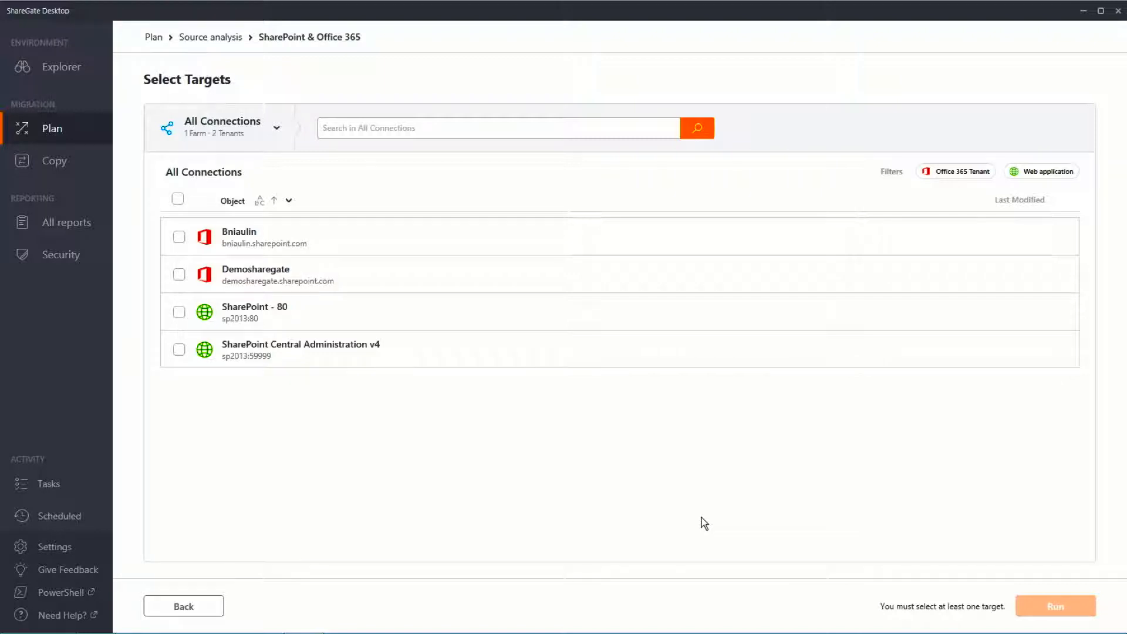
pyautogui.click(179, 312)
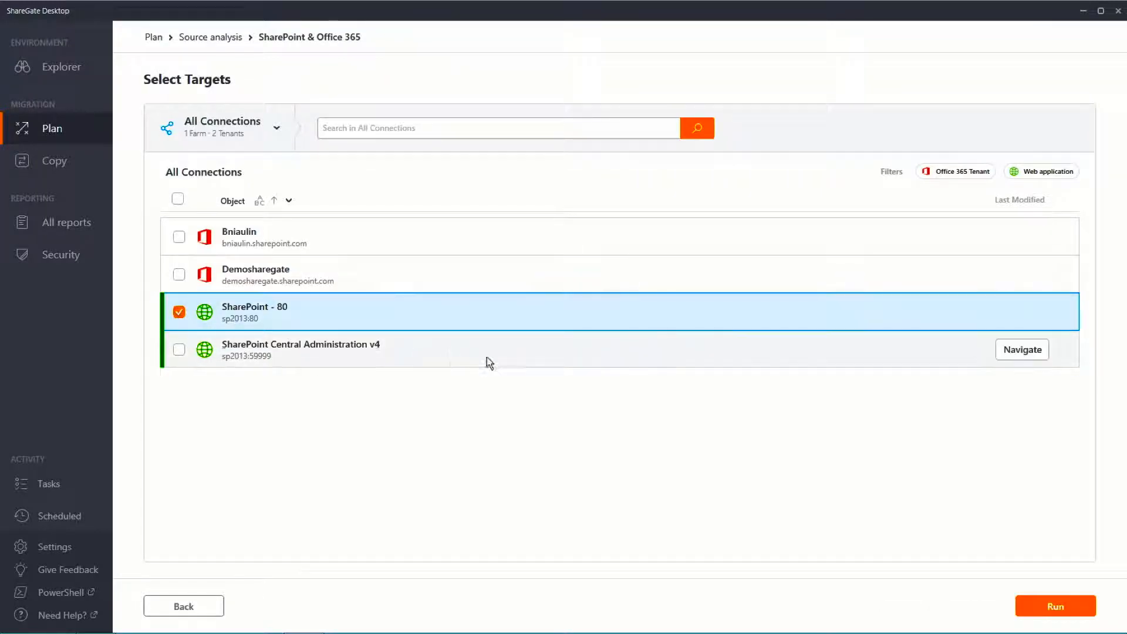
pyautogui.click(1056, 608)
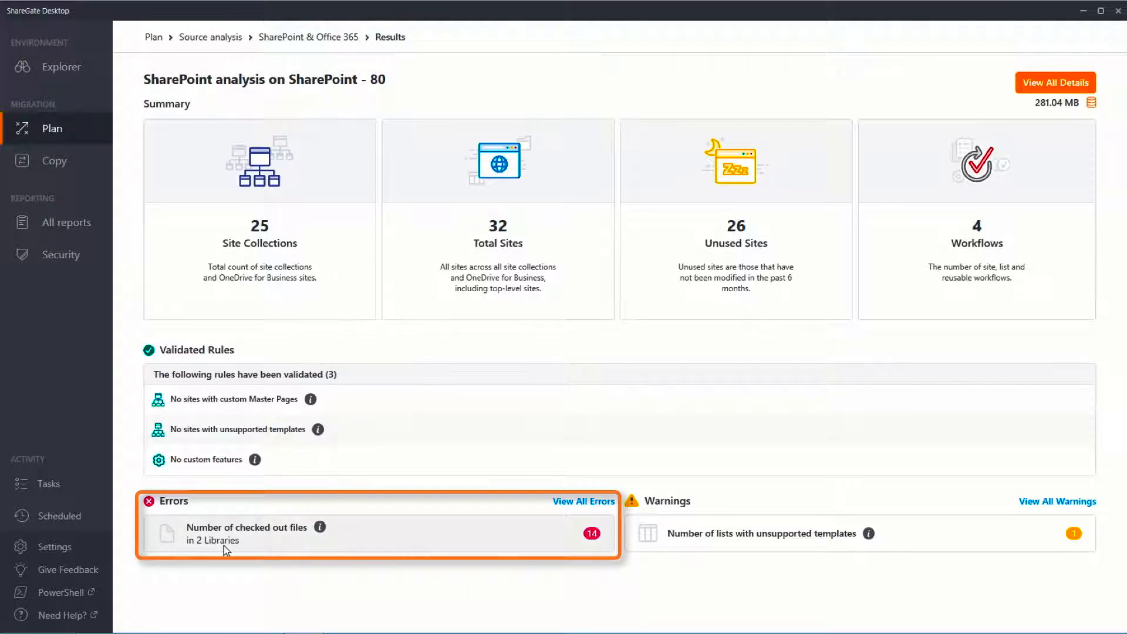
# Examine the details of the checked-out files error and the full analysis details, and return to the migration planning overview.
pyautogui.click(334, 544)
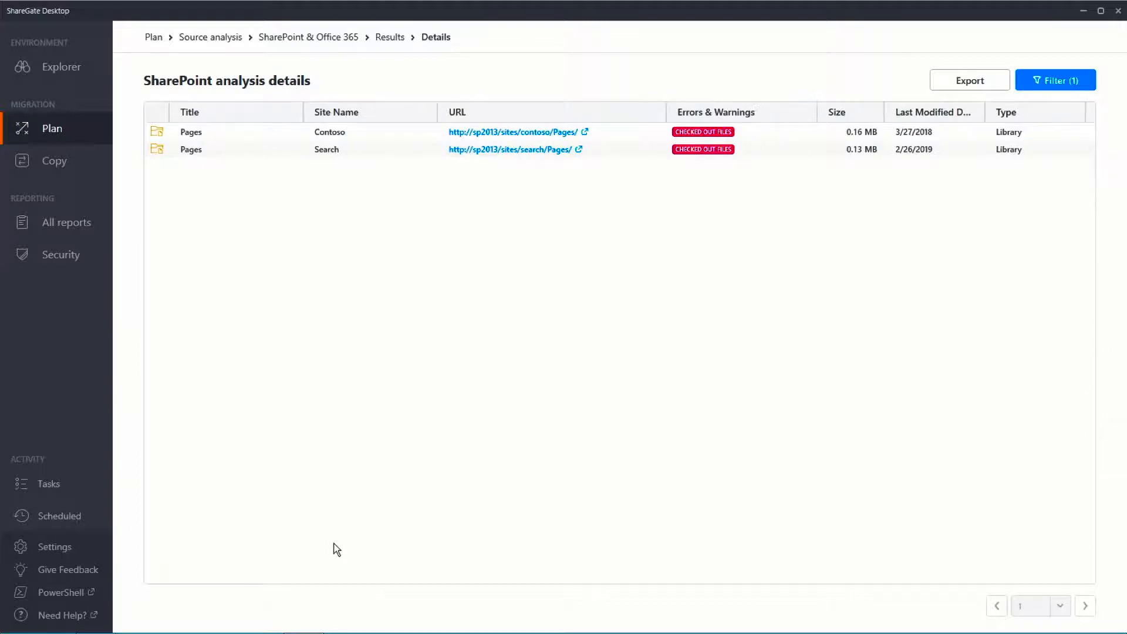
pyautogui.click(381, 38)
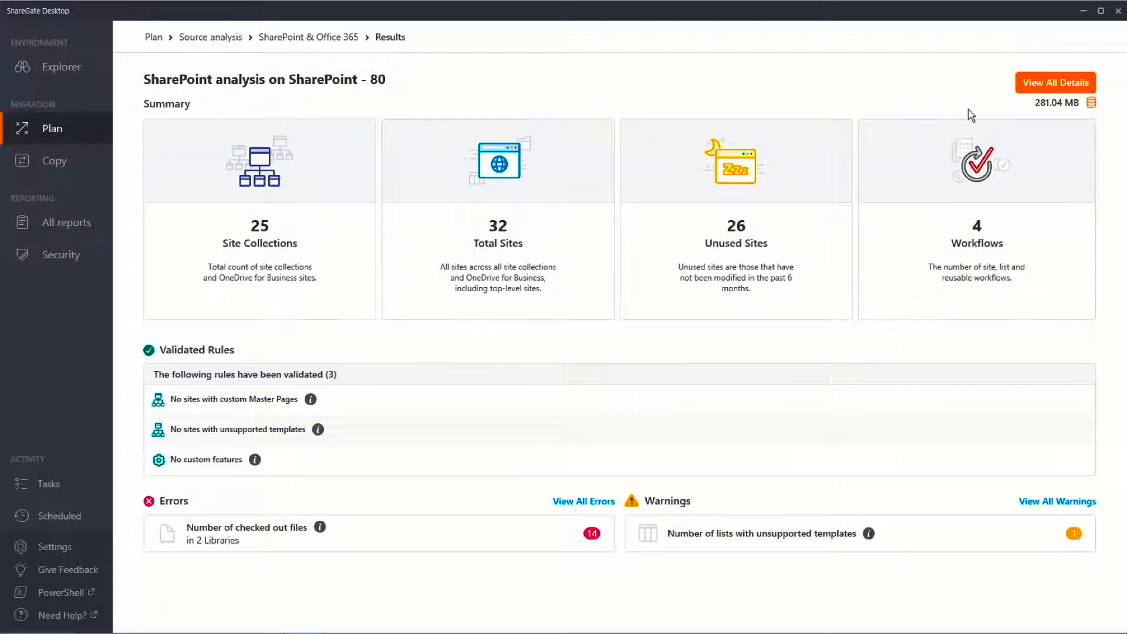
pyautogui.click(1069, 81)
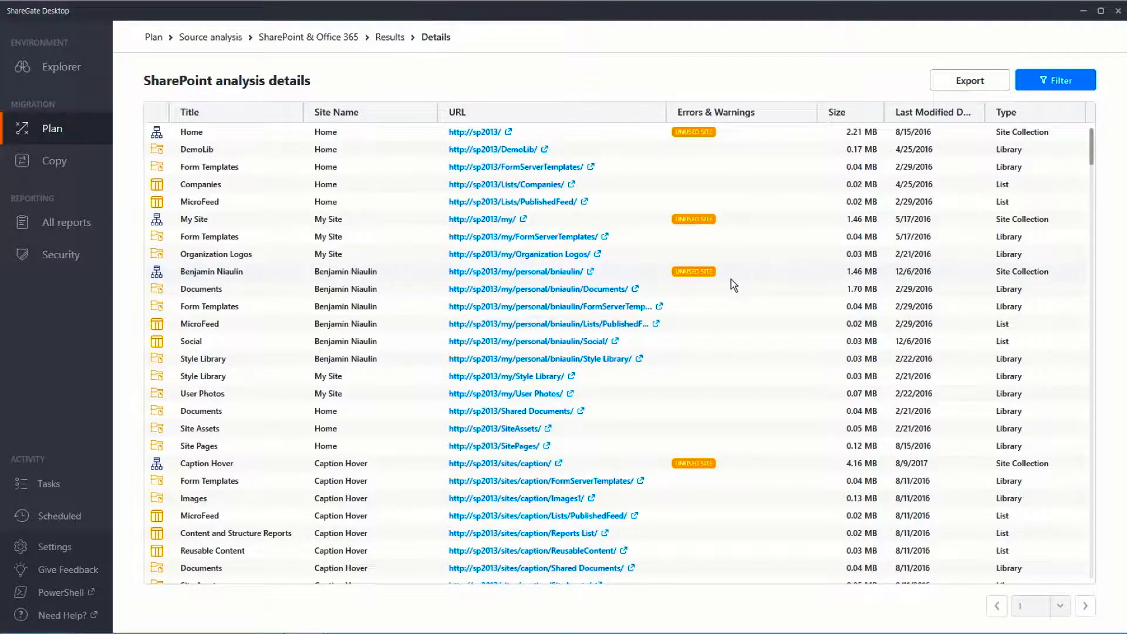
pyautogui.click(154, 37)
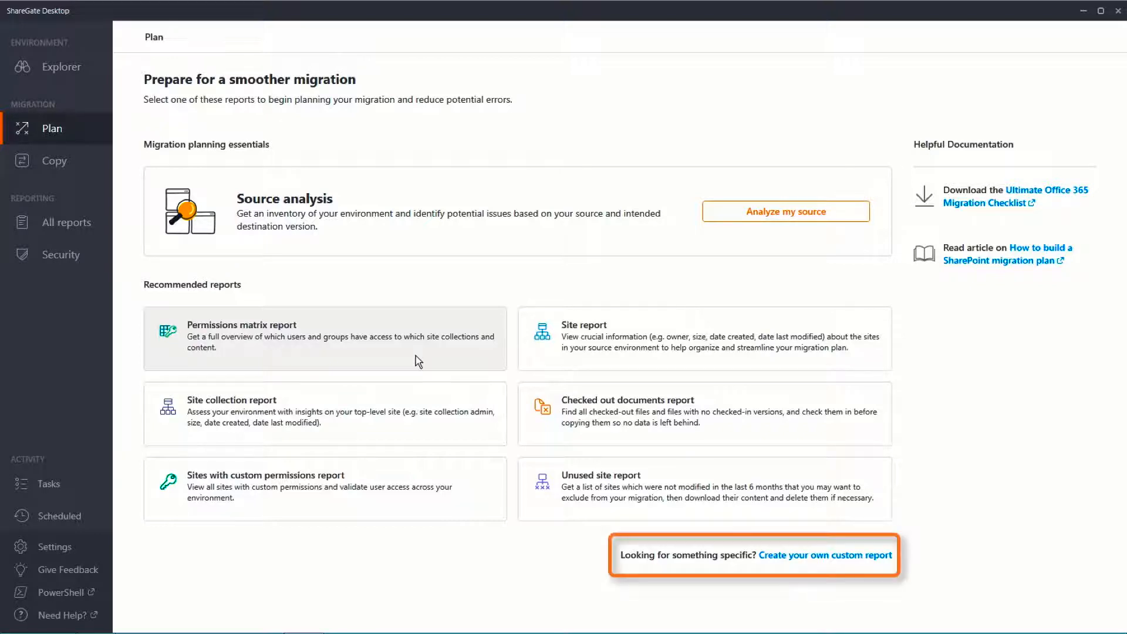
# Start a custom report on the Site Collection object type, browse its filter options and abandon the report.
pyautogui.click(820, 558)
pyautogui.click(276, 155)
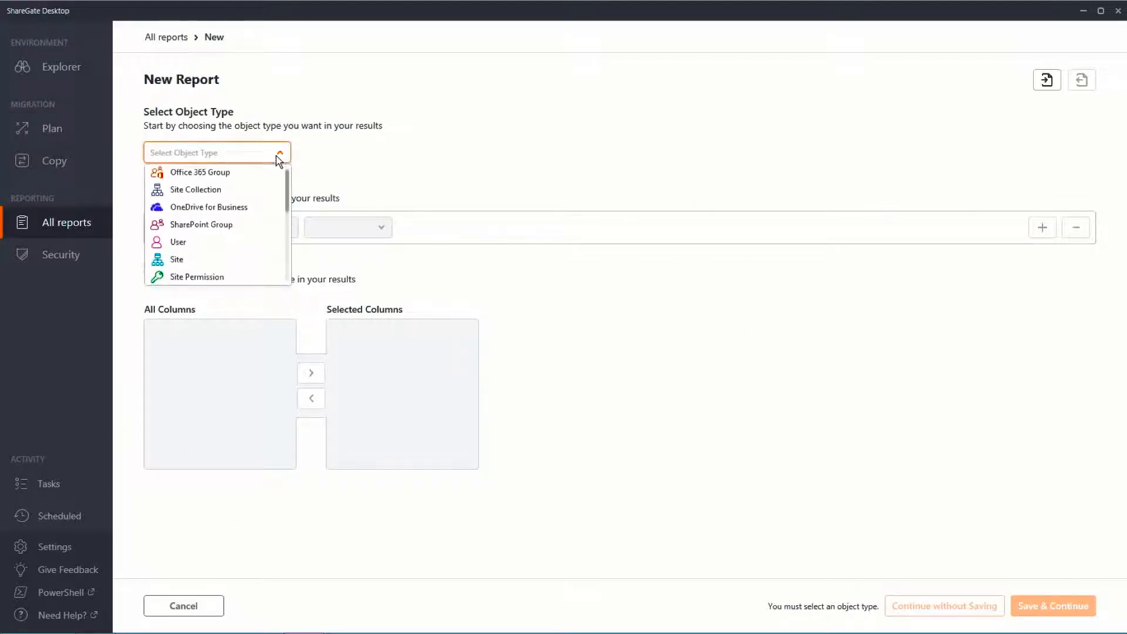
pyautogui.moveTo(287, 177)
pyautogui.mouseDown()
pyautogui.moveTo(281, 258)
pyautogui.moveTo(284, 171)
pyautogui.mouseUp()
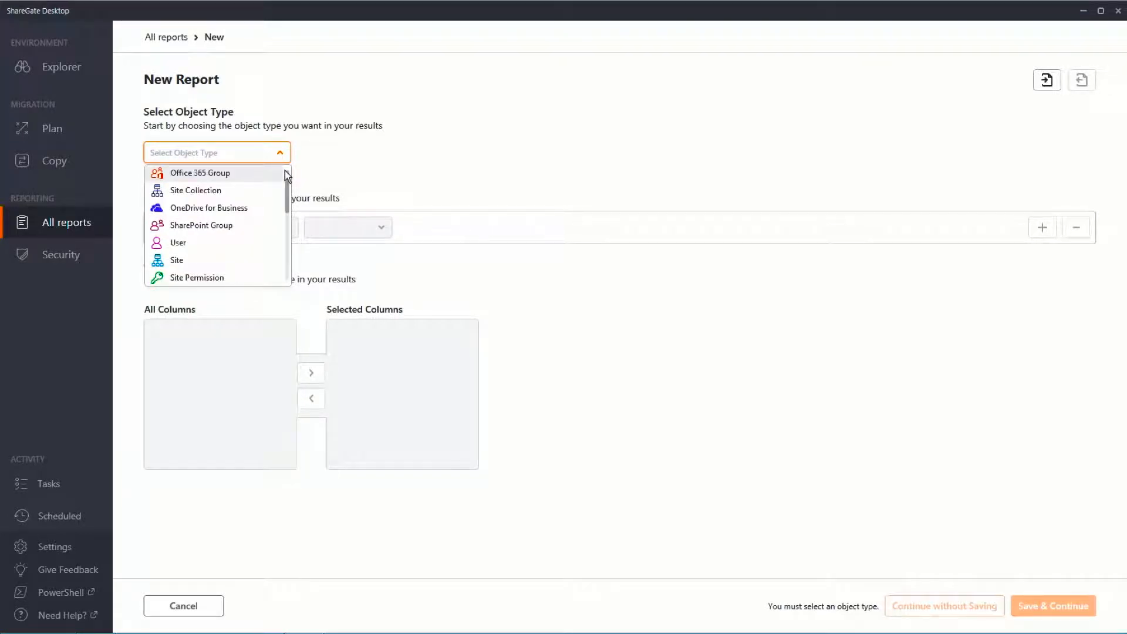
pyautogui.click(210, 189)
pyautogui.click(247, 228)
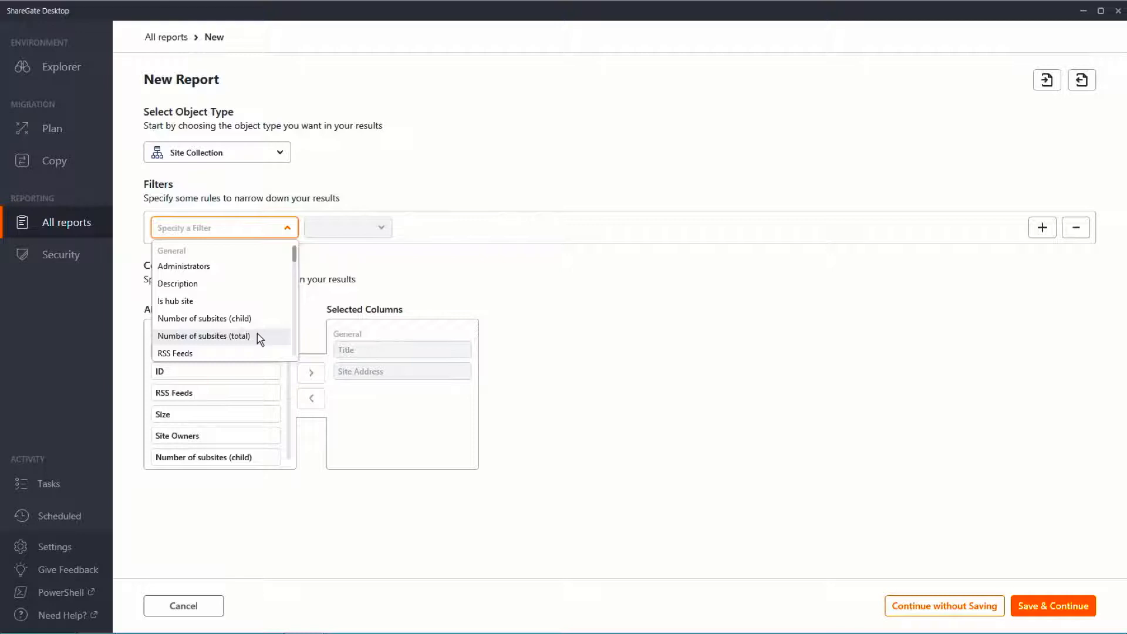
pyautogui.click(65, 129)
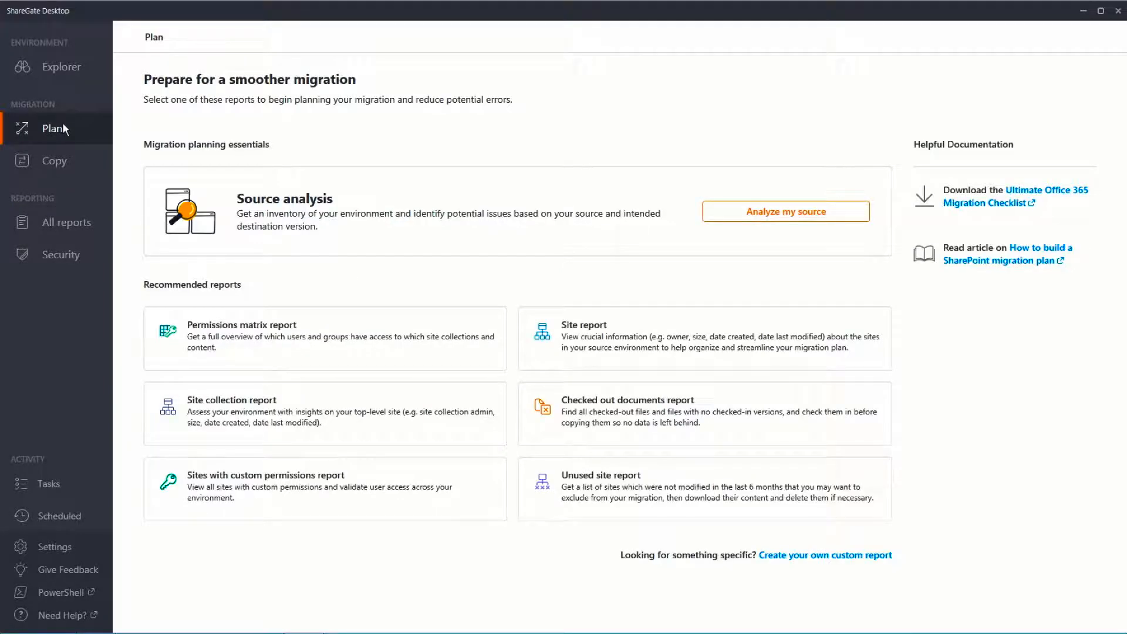
# Examine the site objects available to copy from Demo Today to Contoso HR, from lists and content types to permission levels and subsites.
pyautogui.click(63, 162)
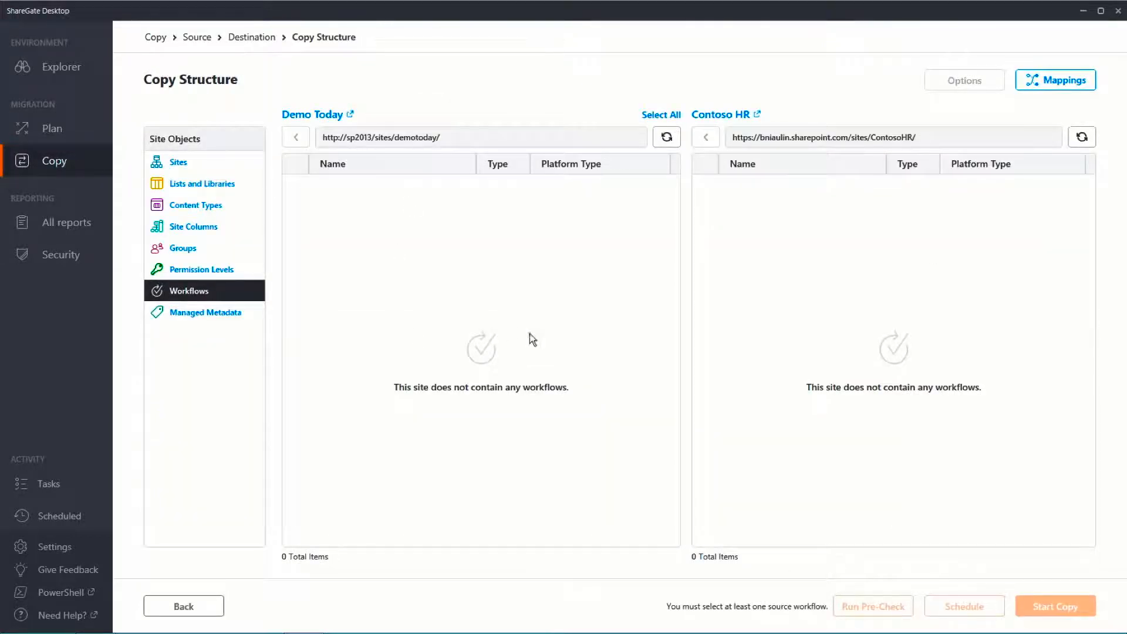
pyautogui.click(188, 161)
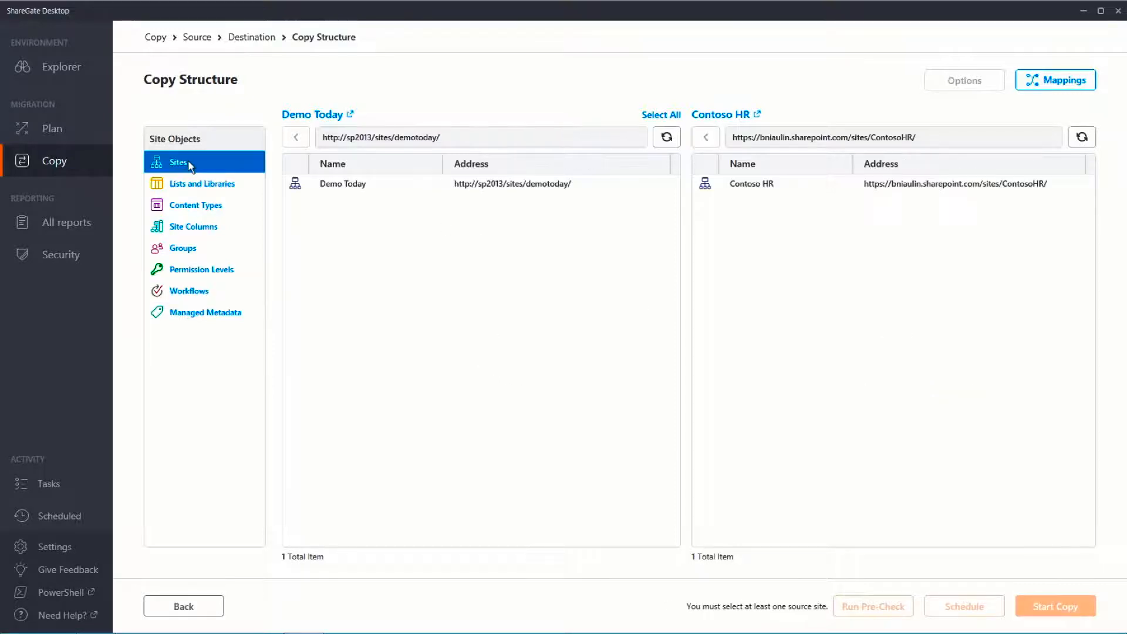
pyautogui.click(185, 180)
pyautogui.click(193, 203)
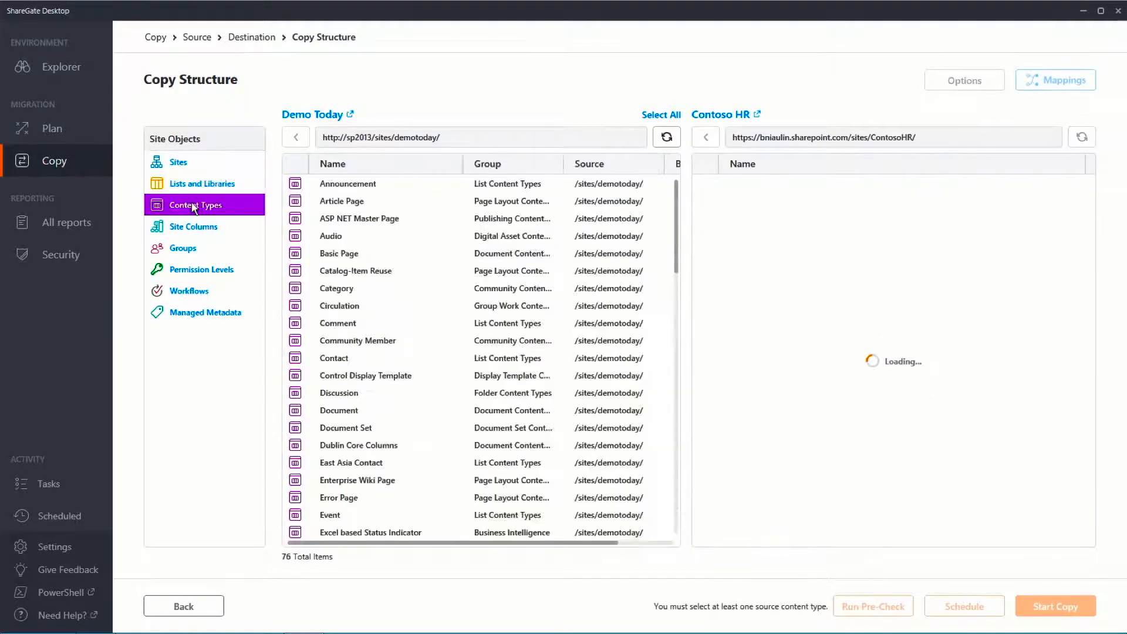
pyautogui.click(195, 229)
pyautogui.click(195, 250)
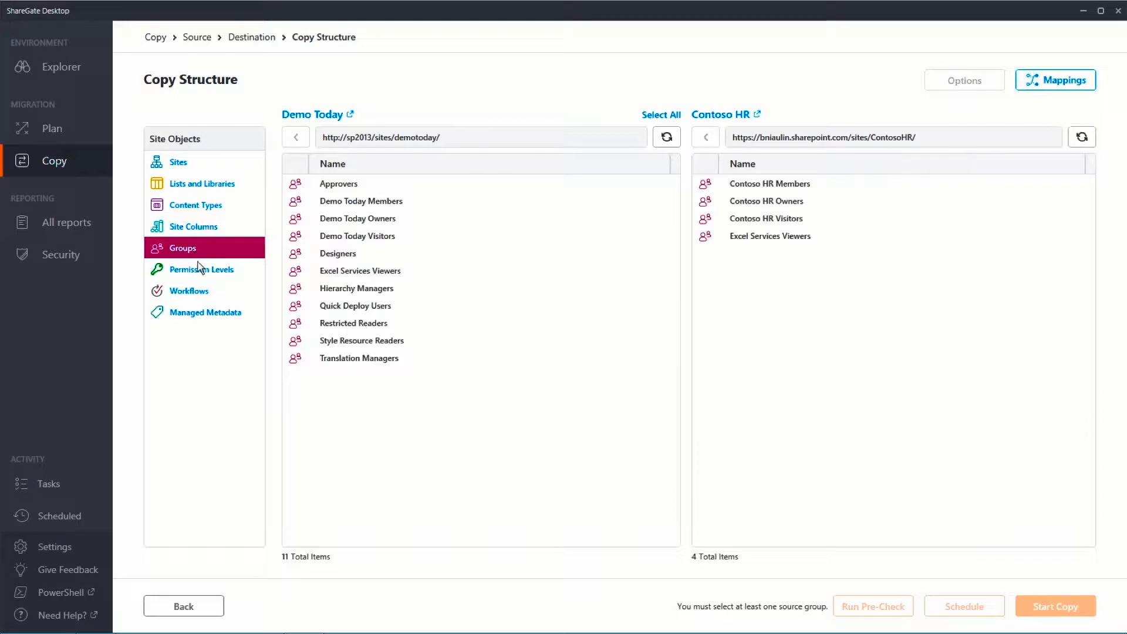
pyautogui.click(197, 270)
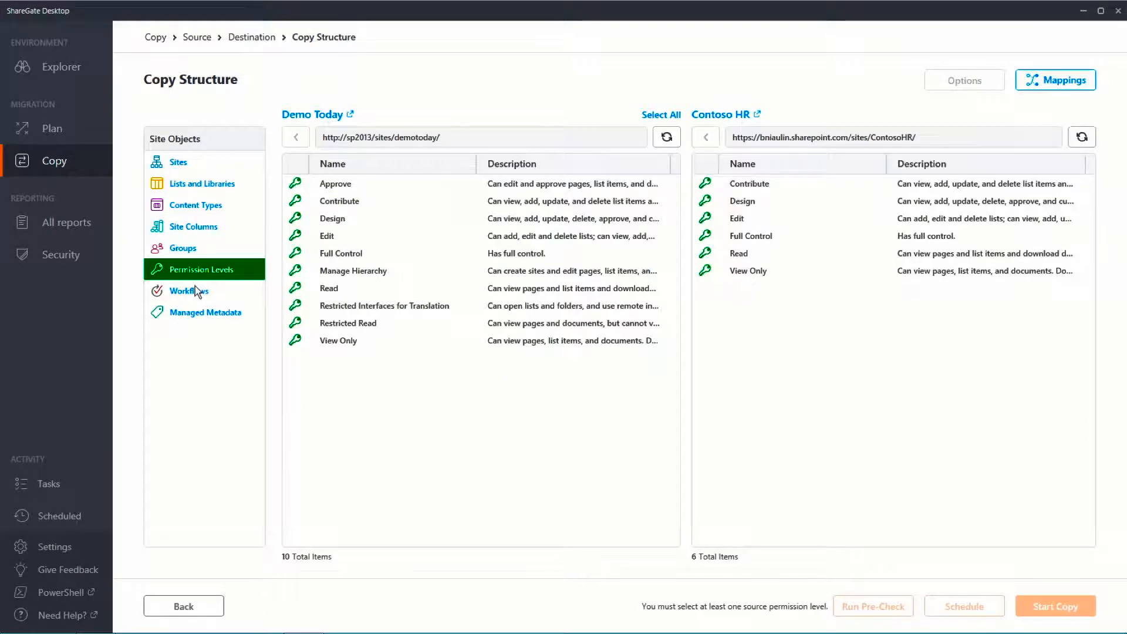
pyautogui.click(187, 249)
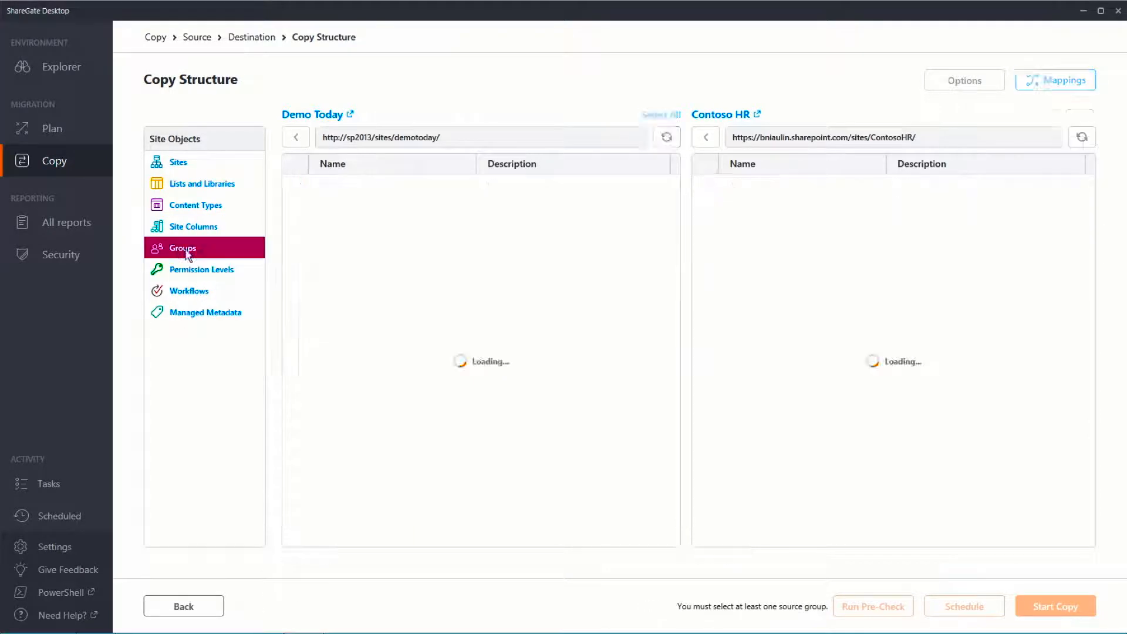
pyautogui.click(200, 185)
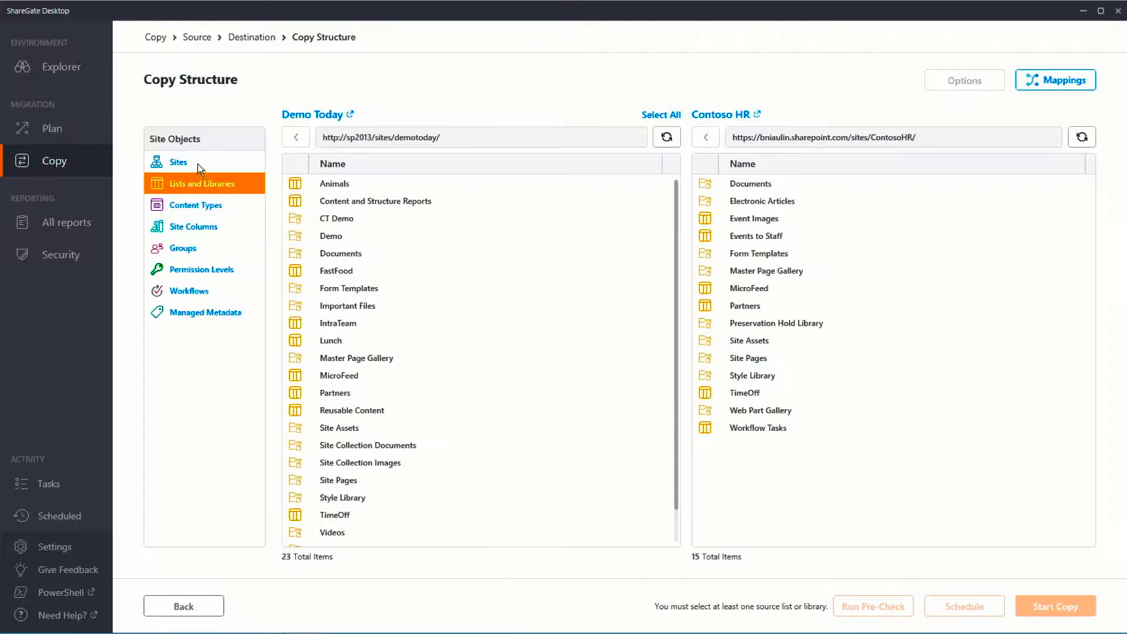
pyautogui.click(200, 165)
pyautogui.doubleClick(340, 185)
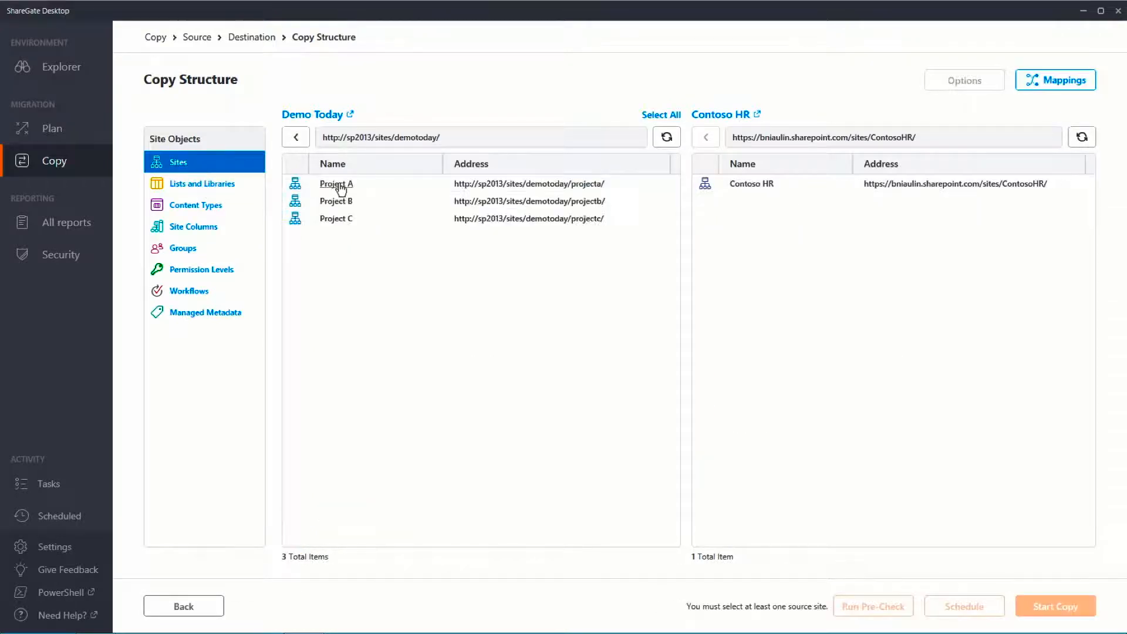
pyautogui.click(299, 137)
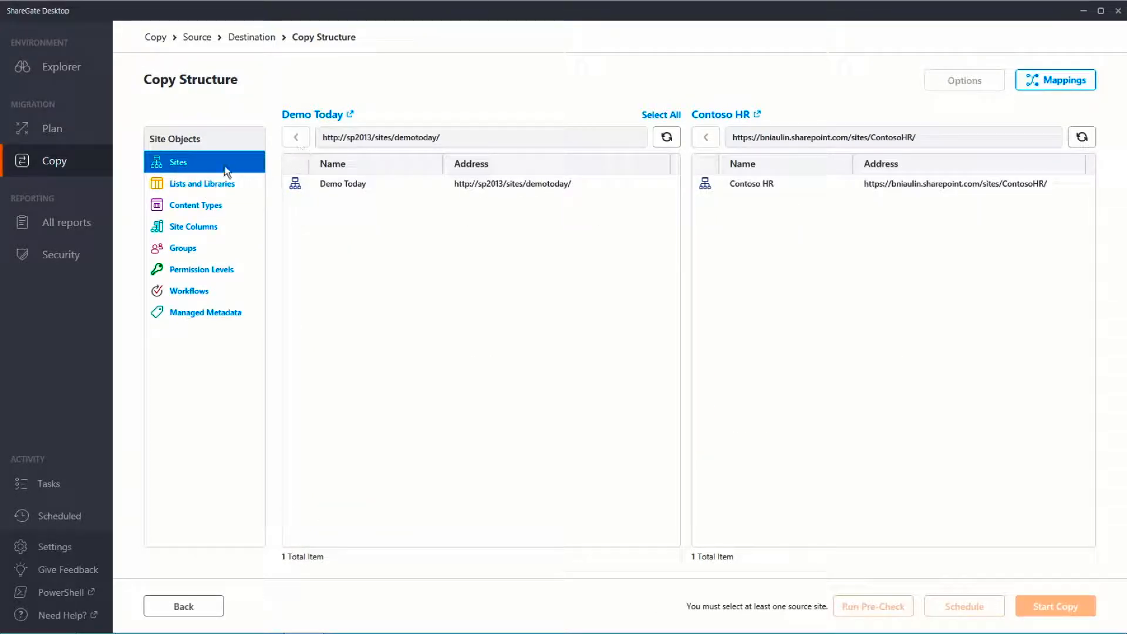
# Select Demo, Lunch and Partners among the Demo Today lists and libraries as items to copy.
pyautogui.click(197, 183)
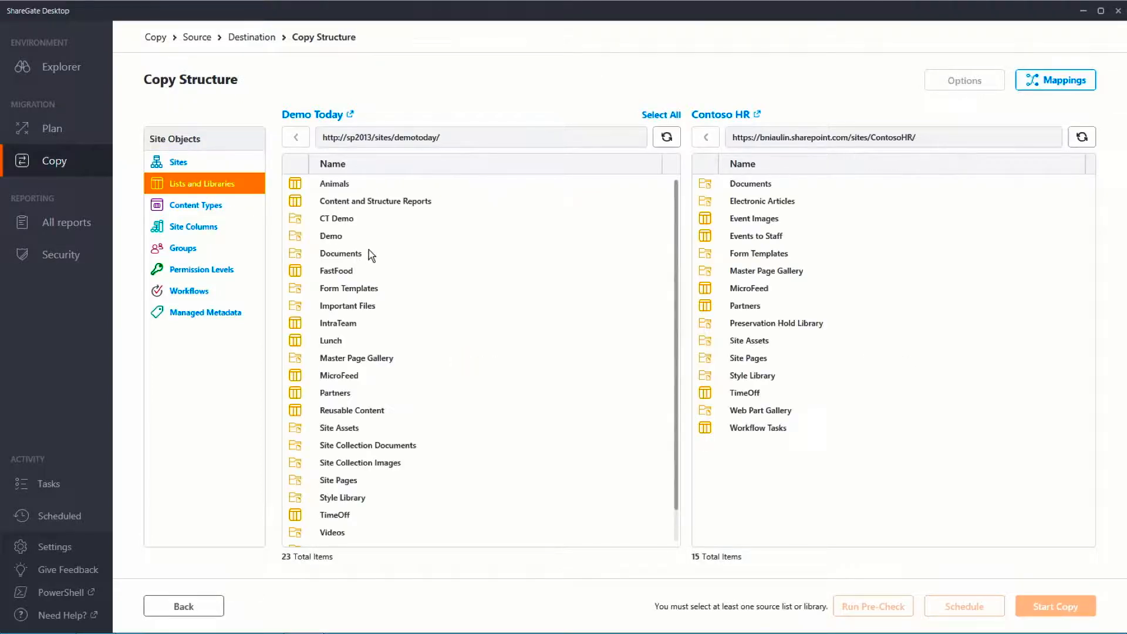
pyautogui.click(373, 236)
pyautogui.keyDown('ctrl'); pyautogui.click(391, 342); pyautogui.keyUp('ctrl')
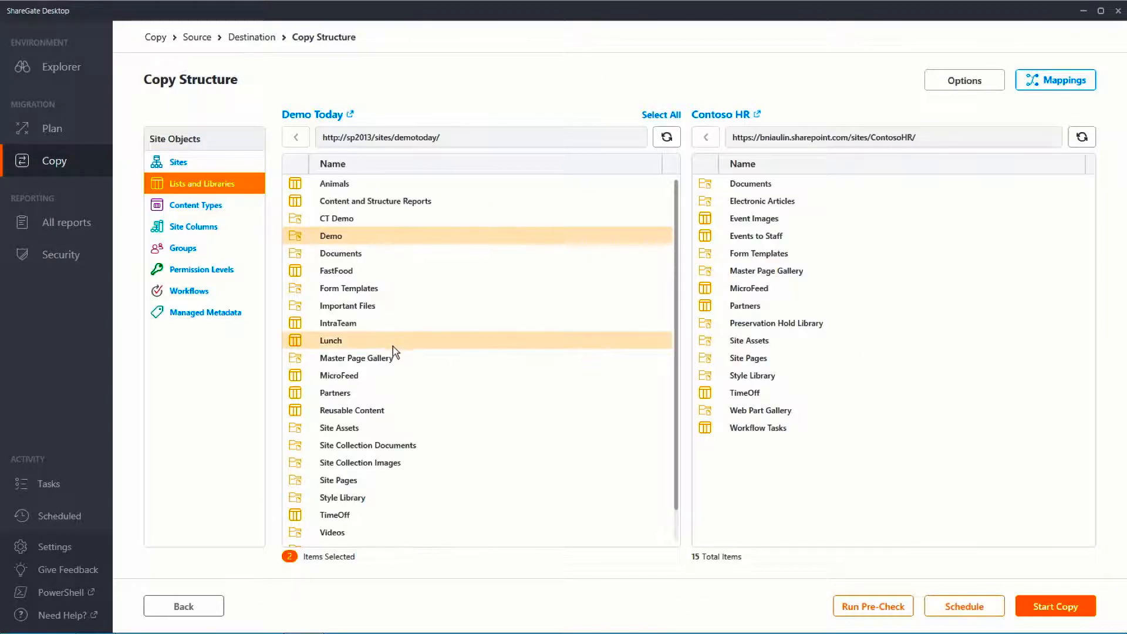
pyautogui.keyDown('ctrl'); pyautogui.click(369, 395); pyautogui.keyUp('ctrl')
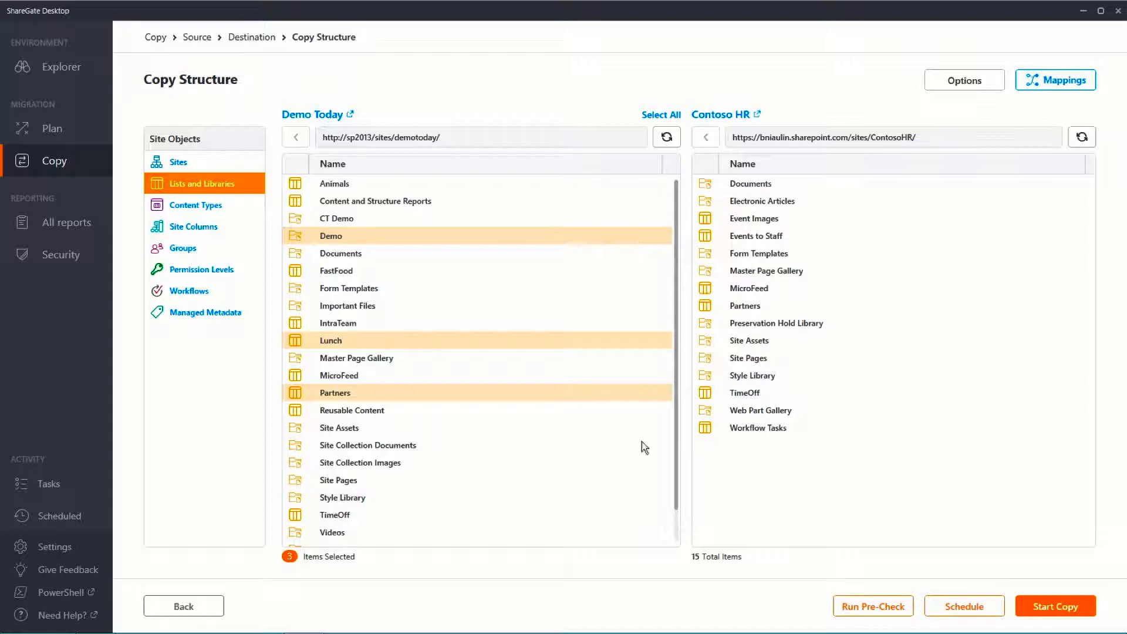
pyautogui.moveTo(328, 241); pyautogui.dragTo(634, 245)
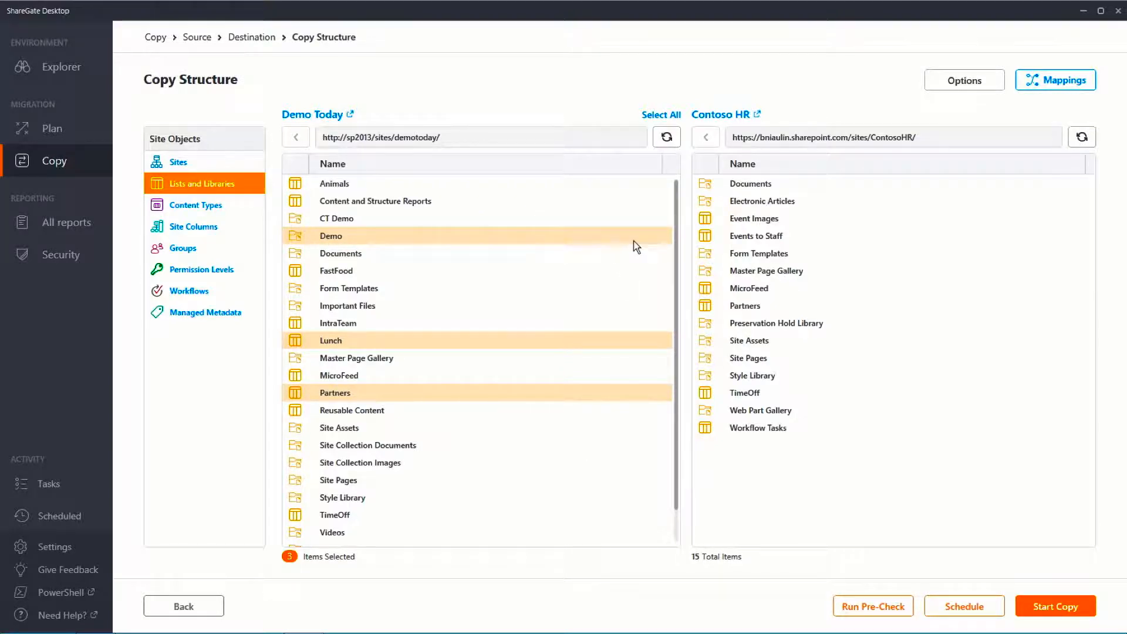
# Review the general copy options and the users and groups mappings for this migration.
pyautogui.click(981, 78)
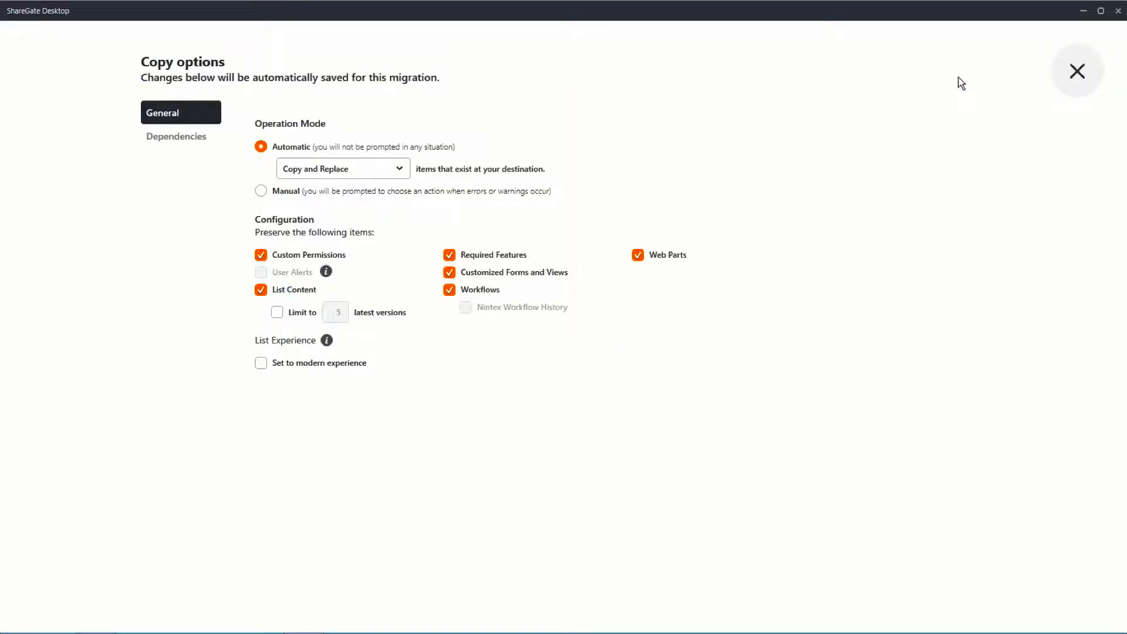
pyautogui.click(1078, 71)
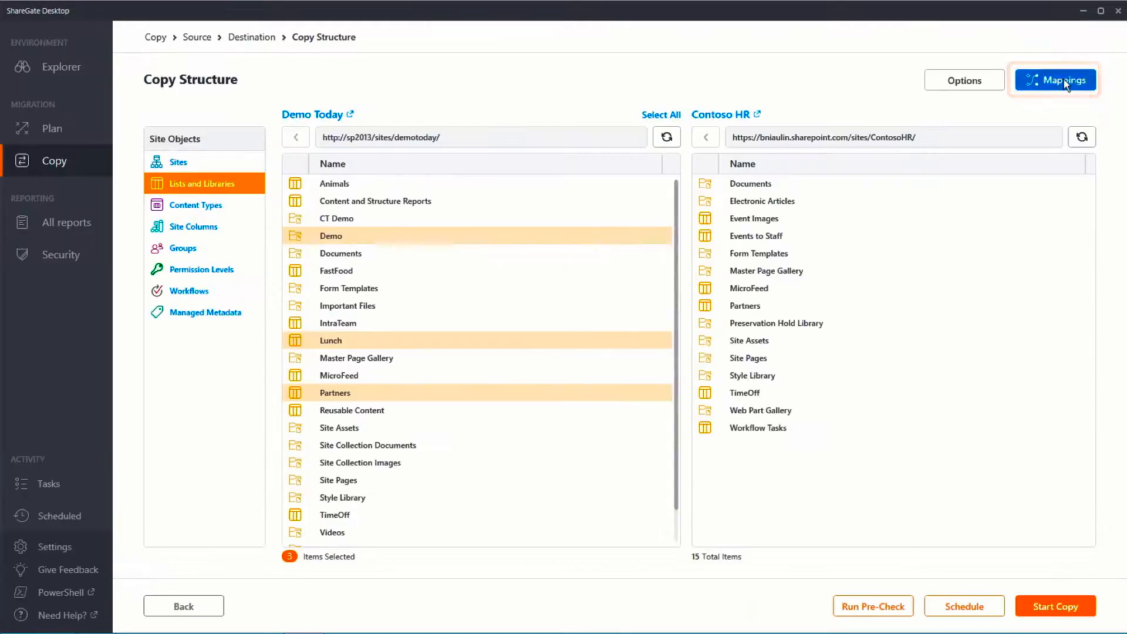
pyautogui.click(1064, 82)
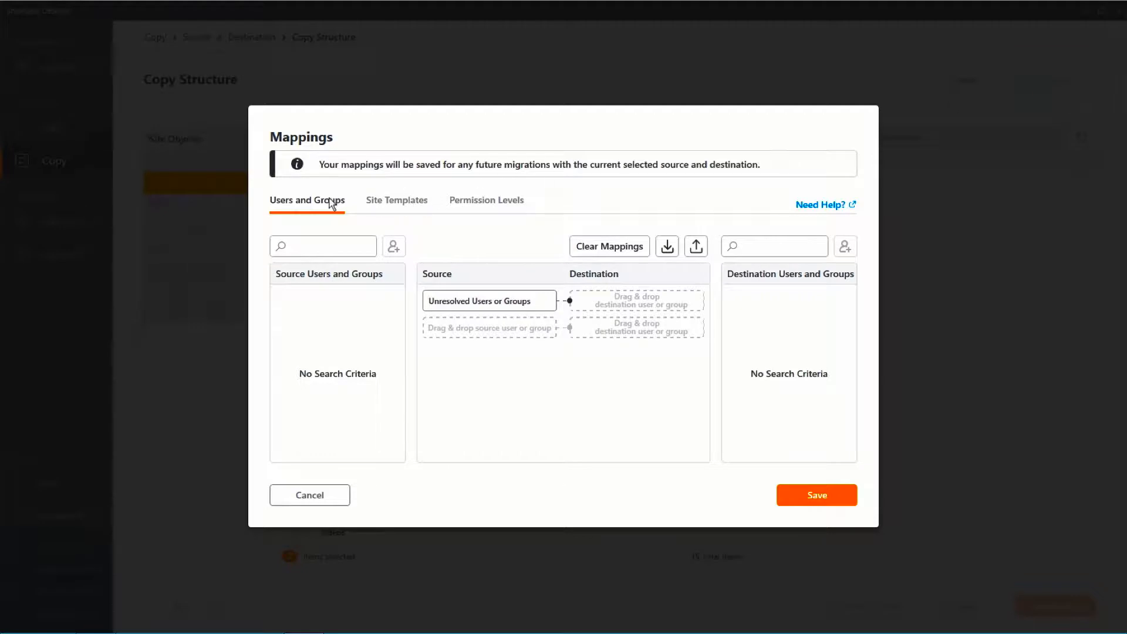
pyautogui.click(298, 497)
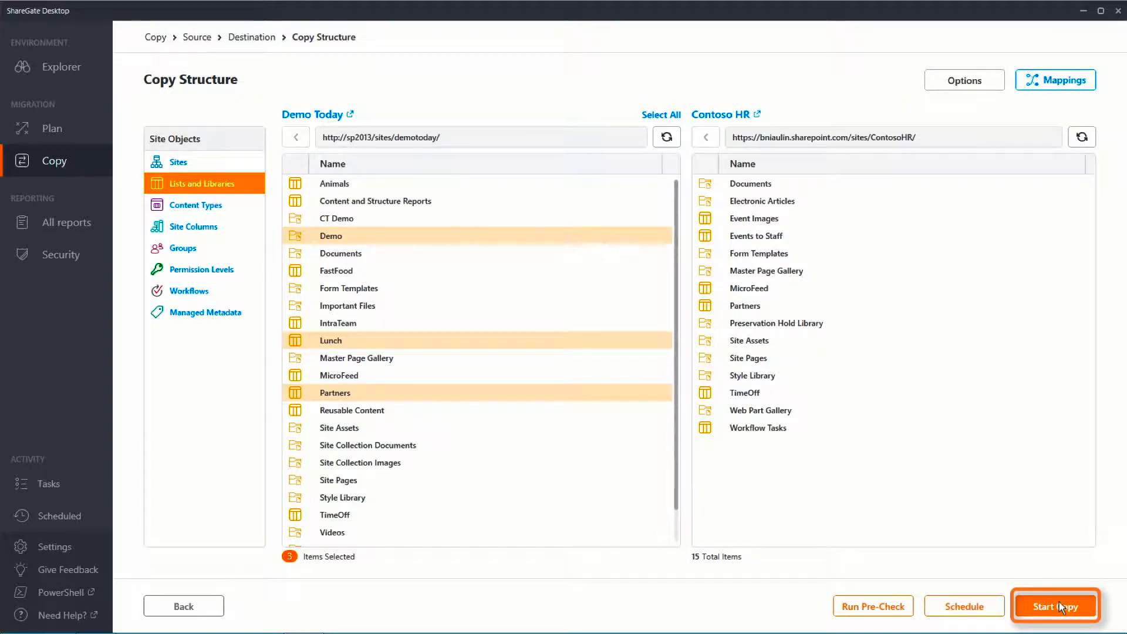
# Copy the Demo Today site into the Contoso HR site and refresh the migration report to follow its progress.
pyautogui.click(175, 166)
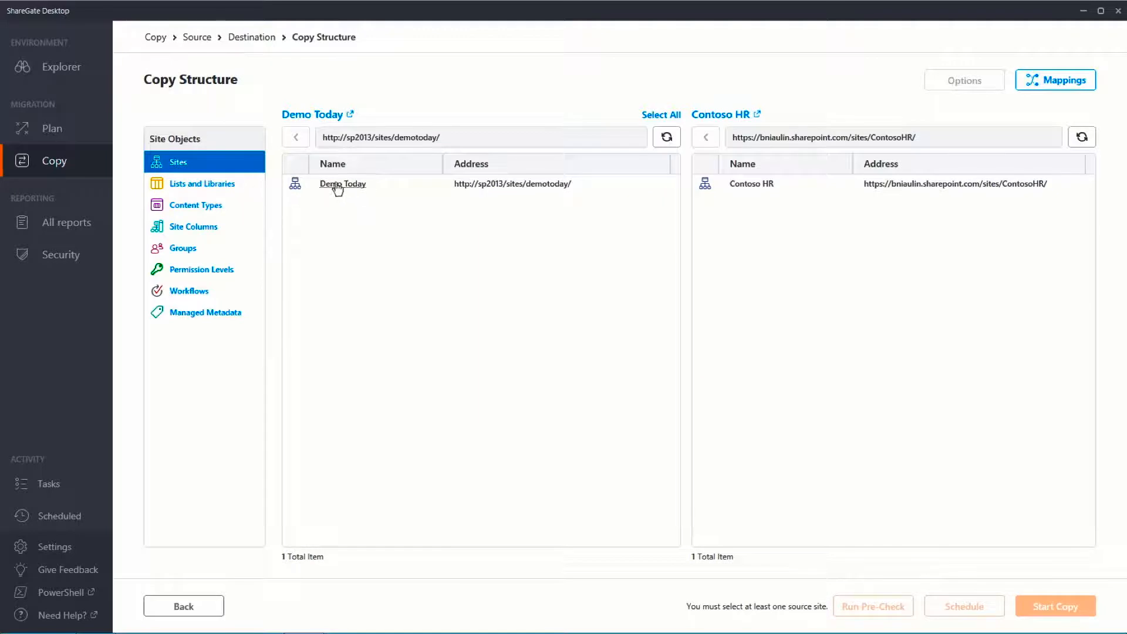
pyautogui.moveTo(329, 189); pyautogui.dragTo(745, 234)
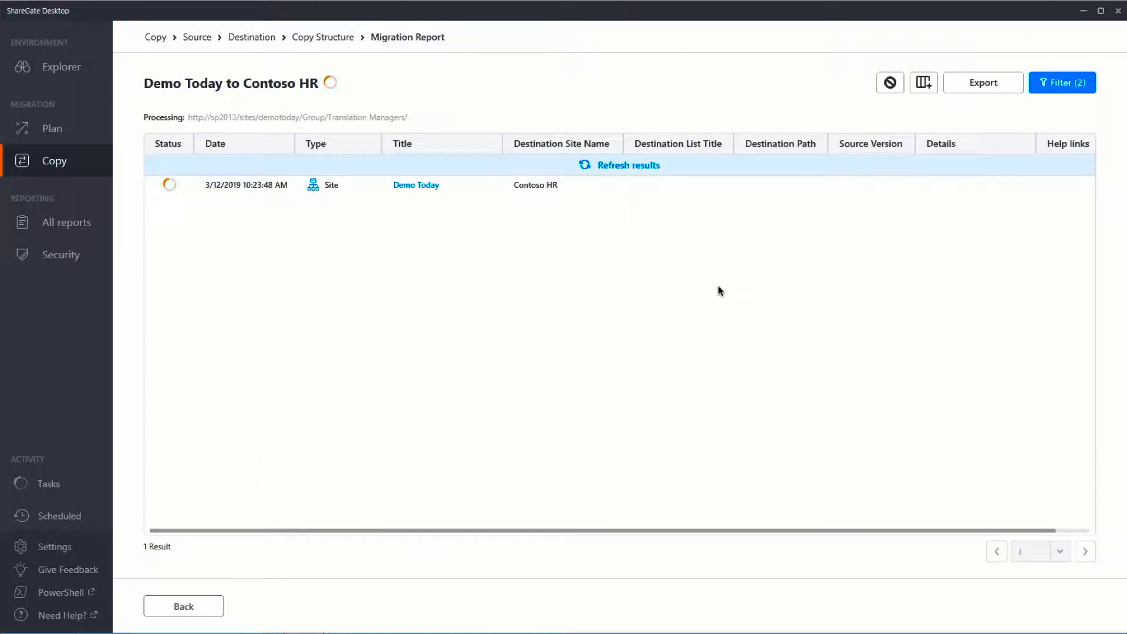
pyautogui.click(627, 167)
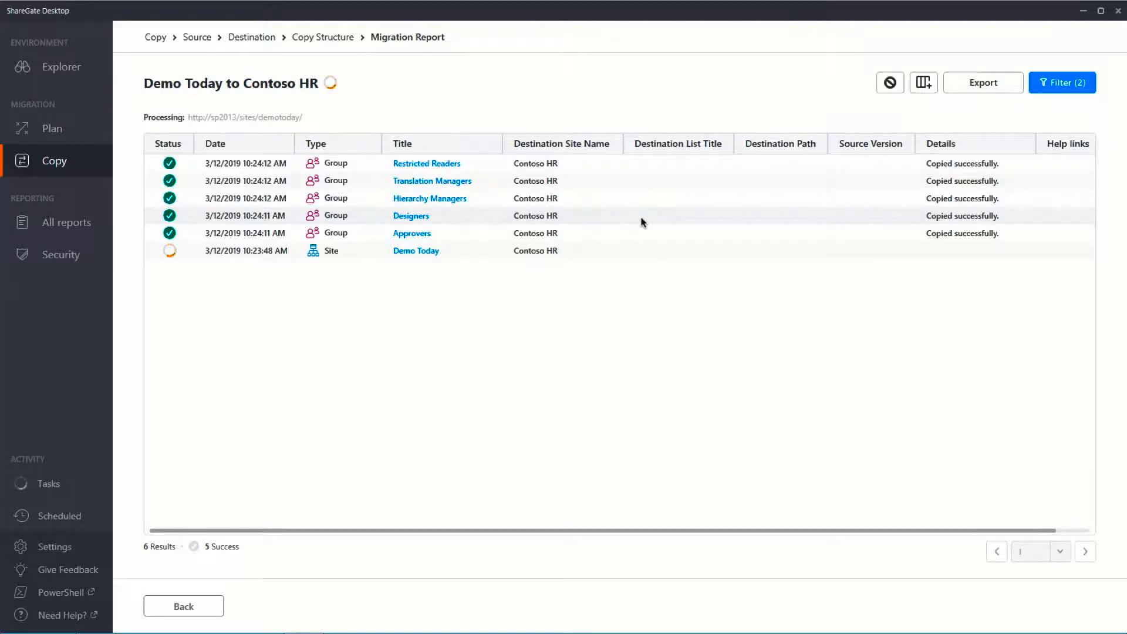
pyautogui.click(629, 169)
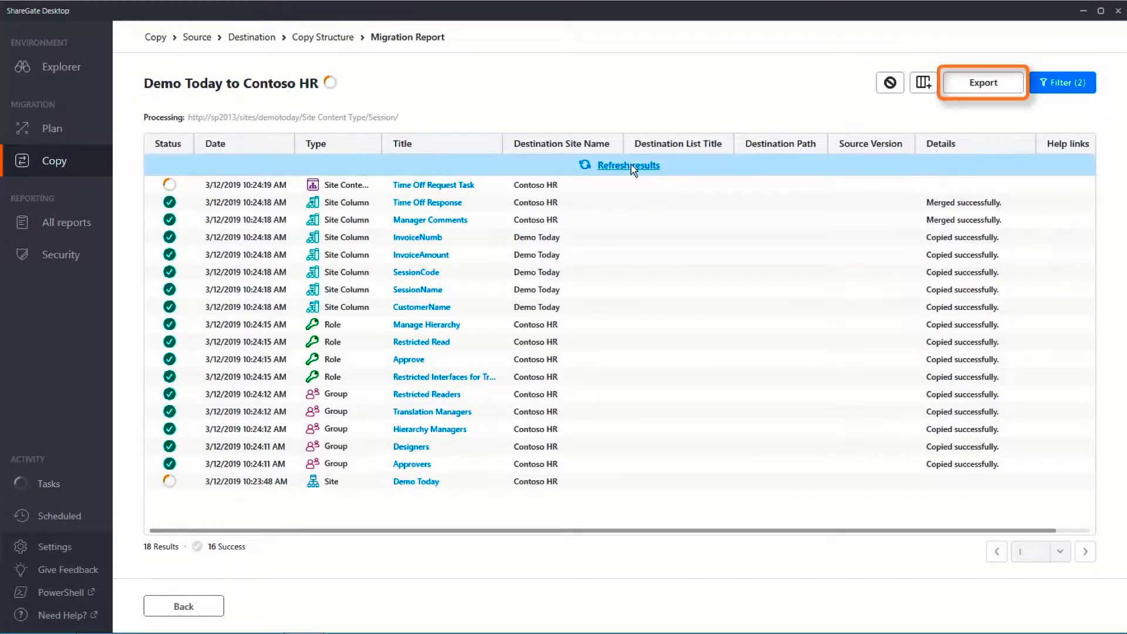
pyautogui.click(629, 165)
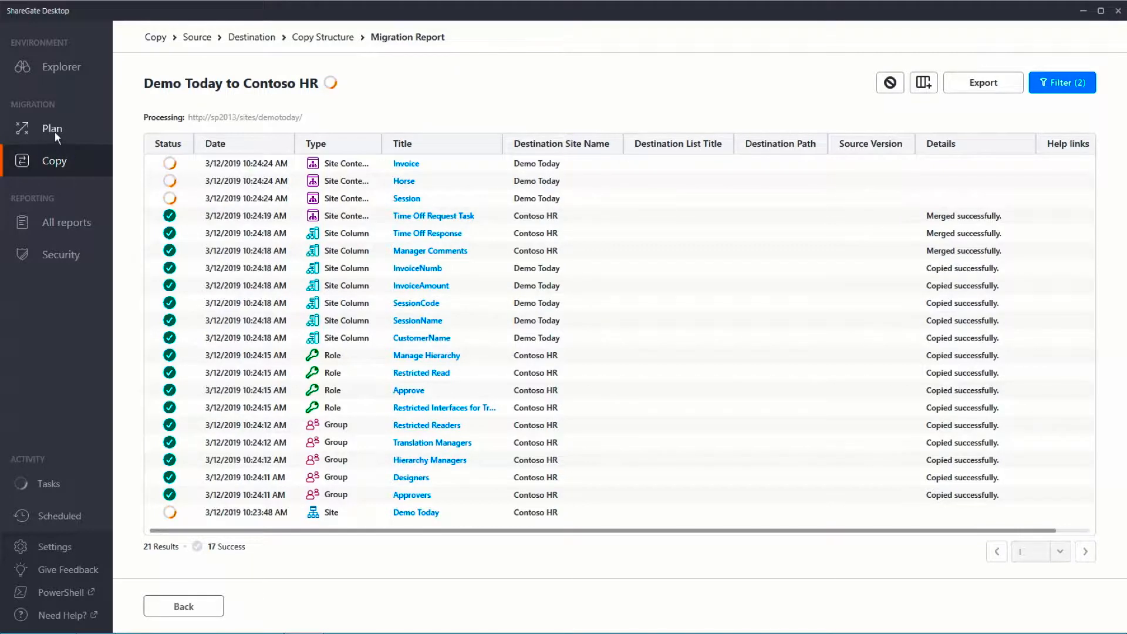
# Open the first Office 365 tenant in the Explorer to list its objects.
pyautogui.click(61, 69)
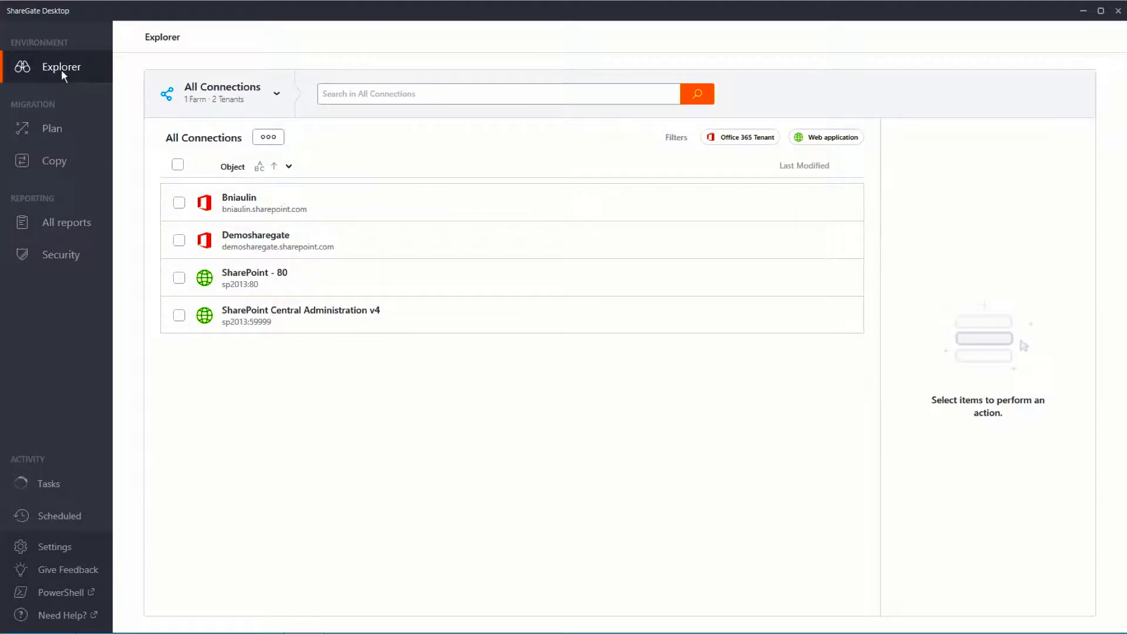
pyautogui.click(309, 204)
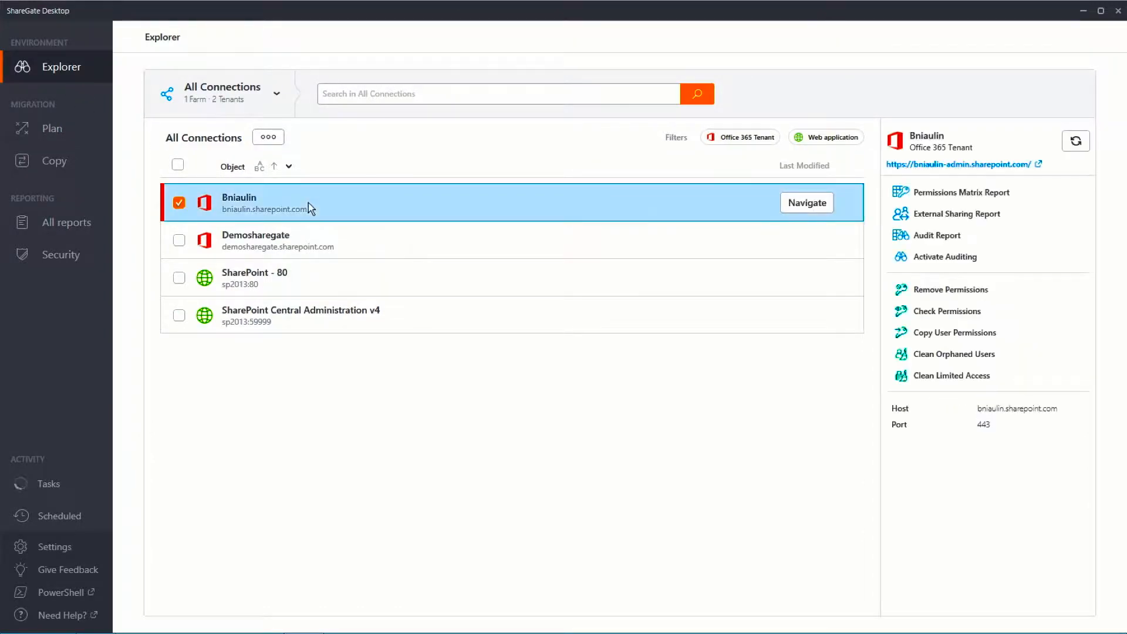
pyautogui.click(806, 203)
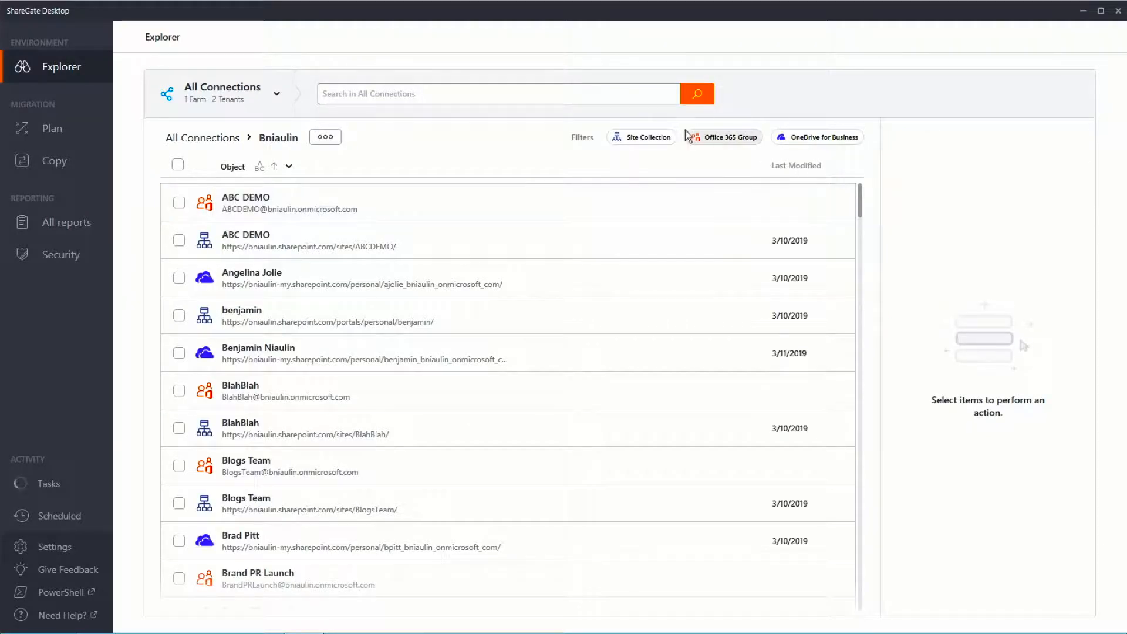
# Filter the tenant's objects by Office 365 groups and by site collections, ending with only site collections listed.
pyautogui.click(666, 141)
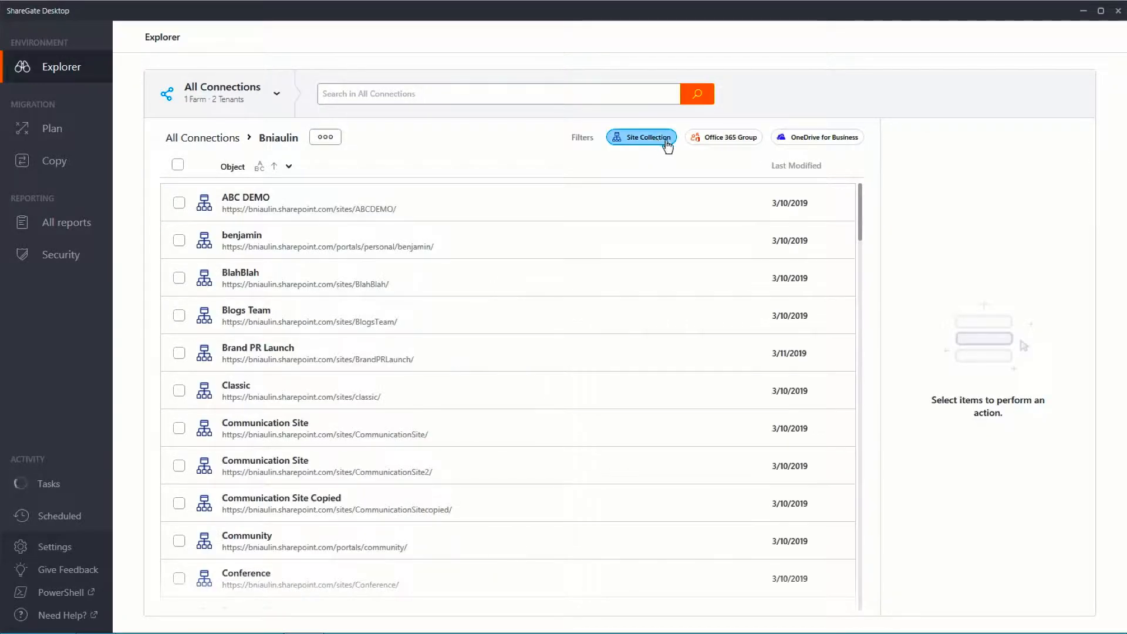
pyautogui.click(732, 141)
pyautogui.click(666, 142)
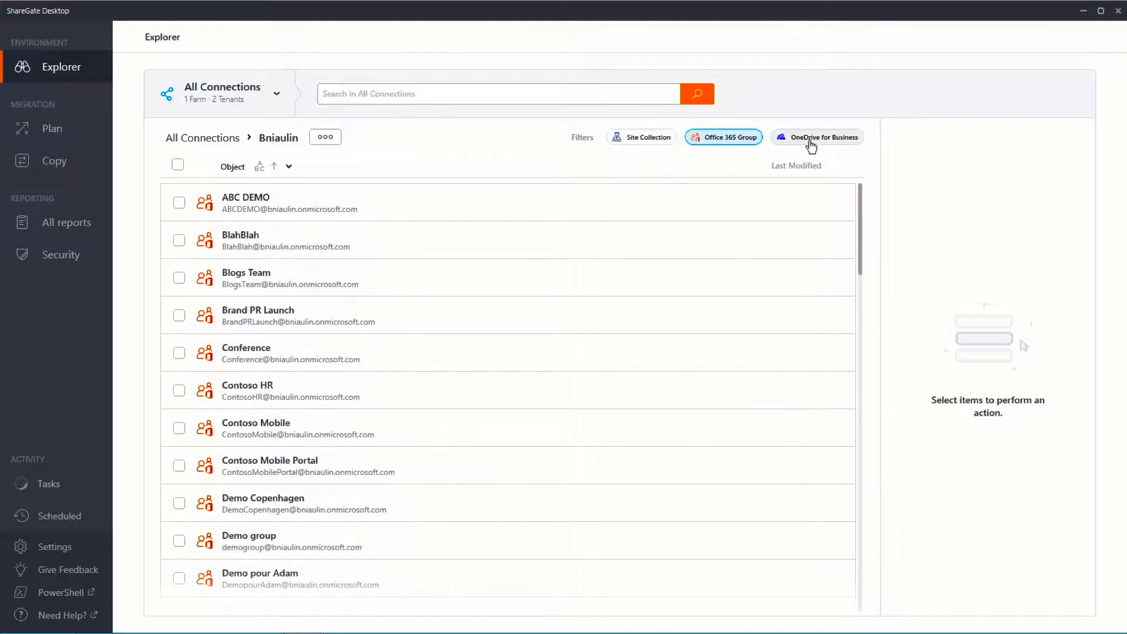
pyautogui.click(796, 143)
pyautogui.click(787, 143)
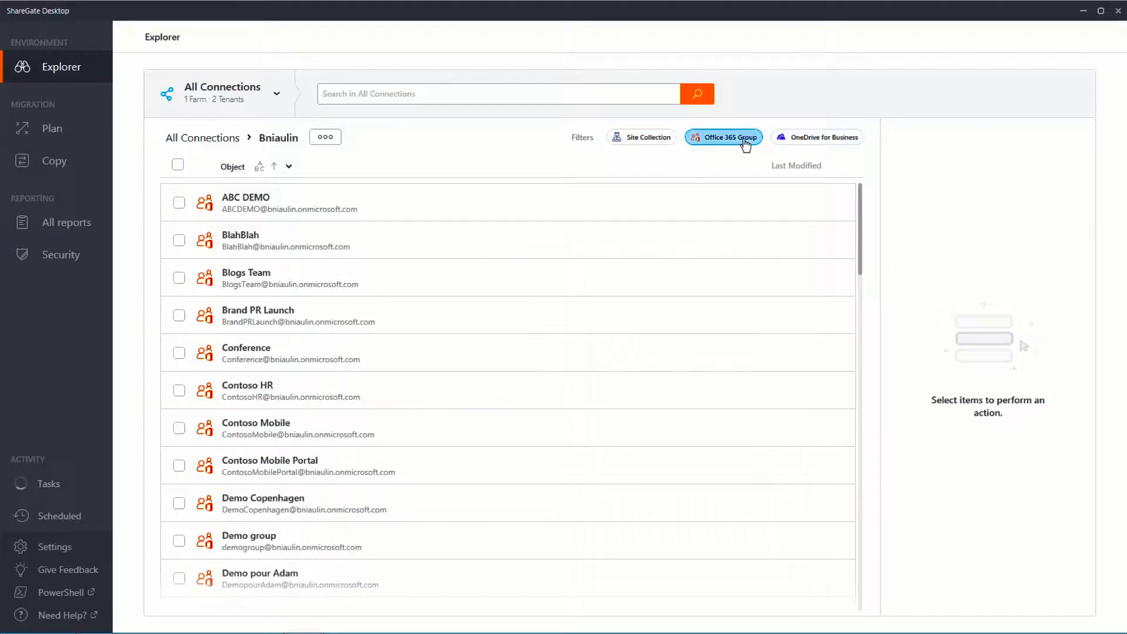
pyautogui.click(656, 141)
pyautogui.click(728, 141)
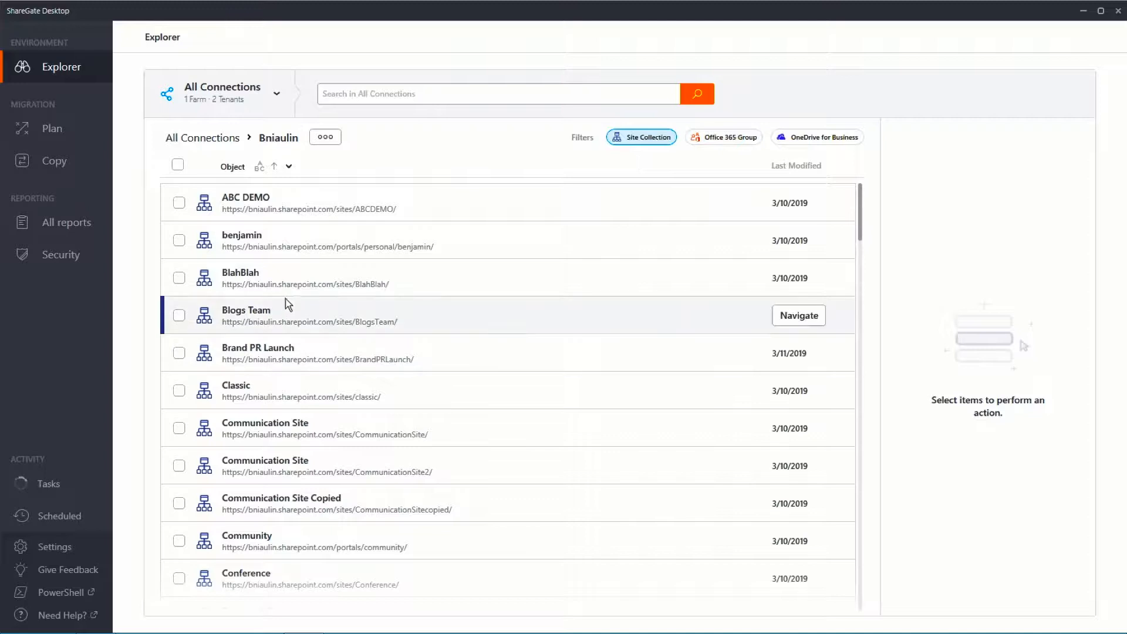
# Examine the management actions for the personal portal site collection and for the Settings document library inside it.
pyautogui.click(477, 247)
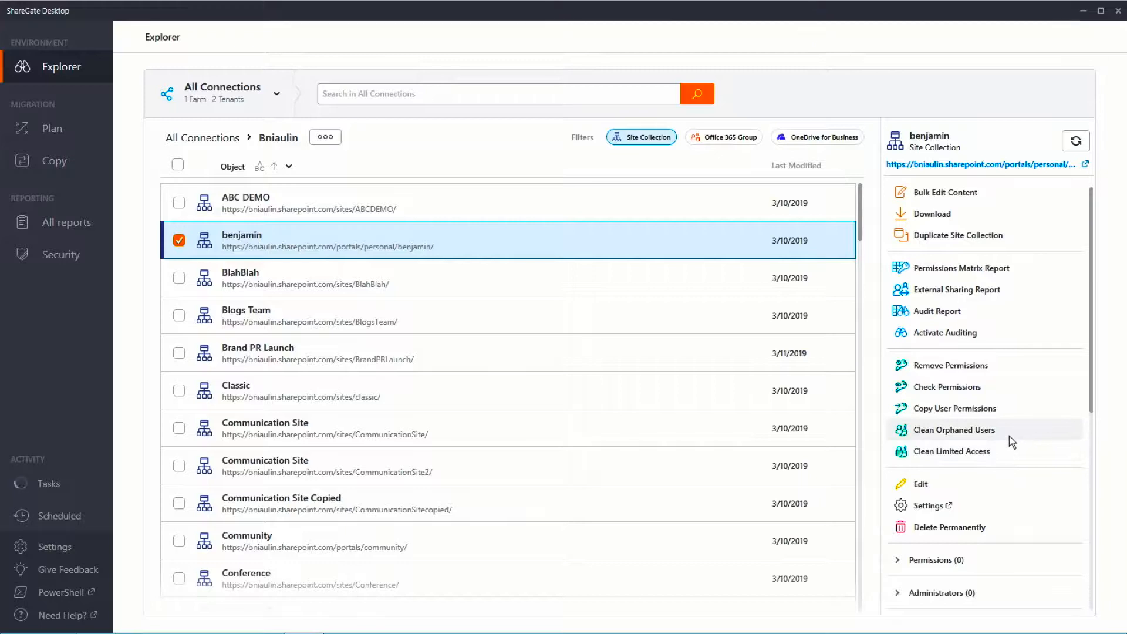
pyautogui.moveTo(1094, 387)
pyautogui.mouseDown()
pyautogui.moveTo(1109, 447)
pyautogui.moveTo(1102, 382)
pyautogui.mouseUp()
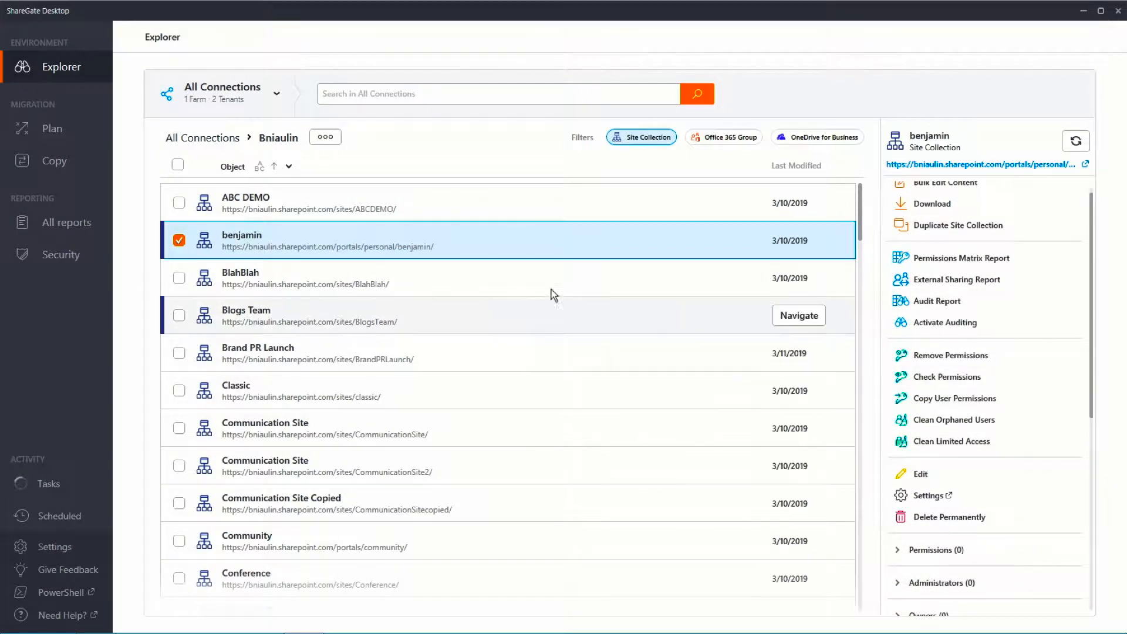
pyautogui.doubleClick(294, 241)
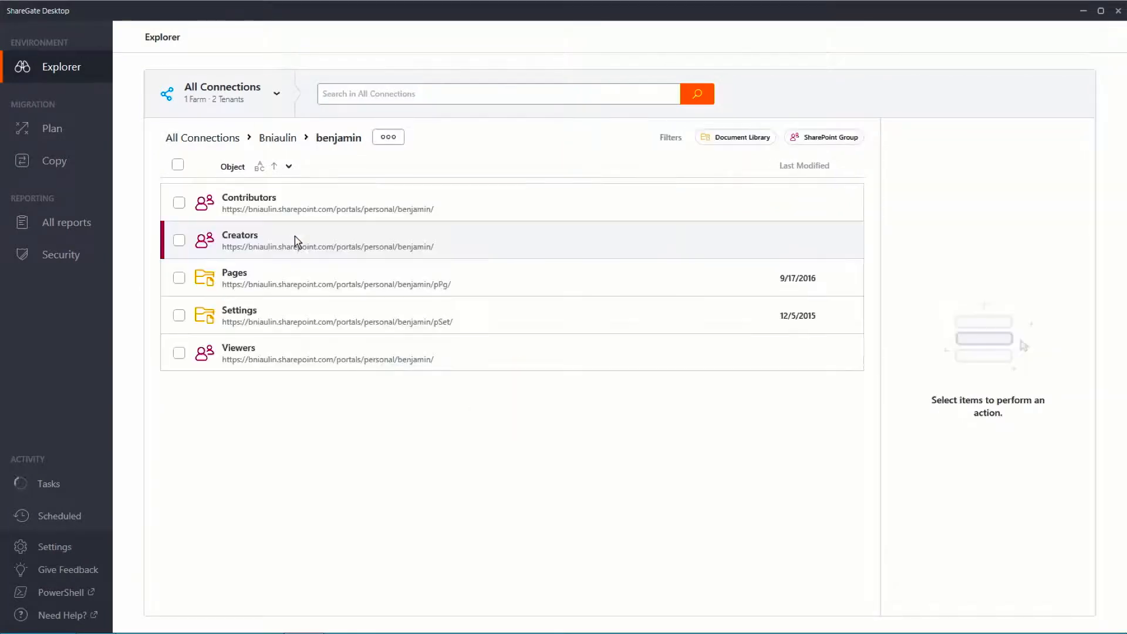
pyautogui.click(551, 332)
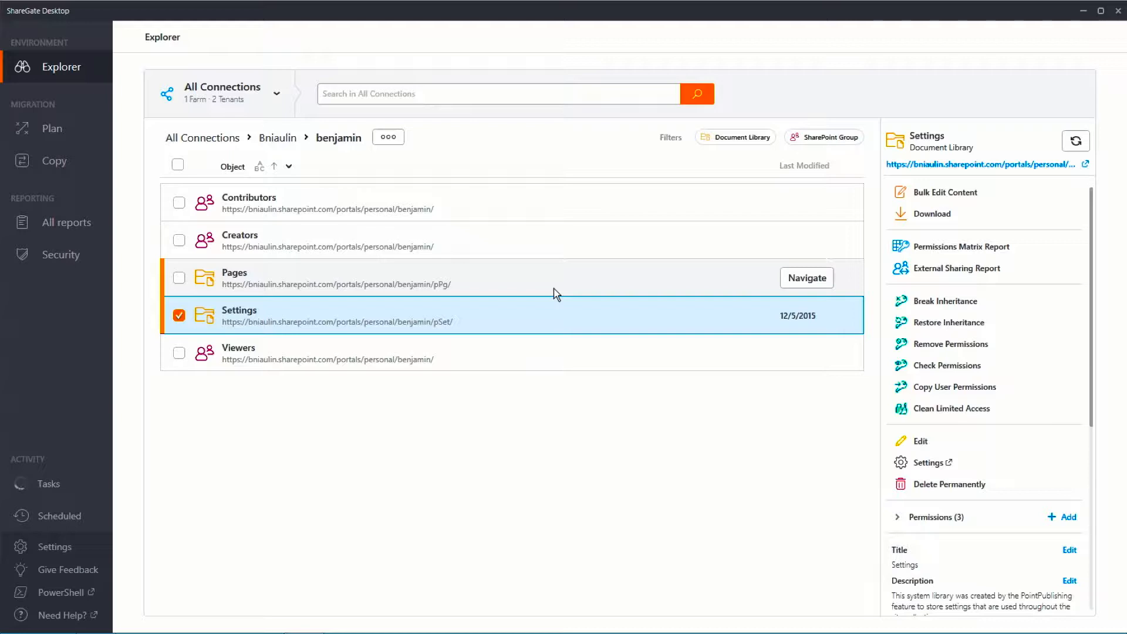
# Review the overview of built-in reports and the security reports offered for managing the environment.
pyautogui.click(104, 227)
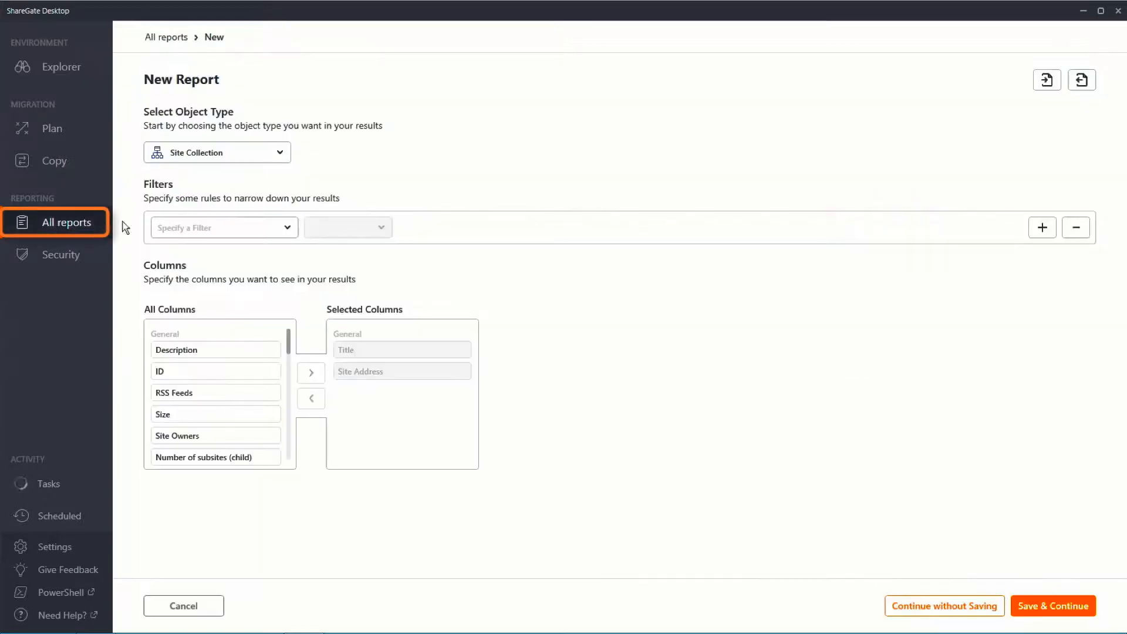
pyautogui.click(80, 224)
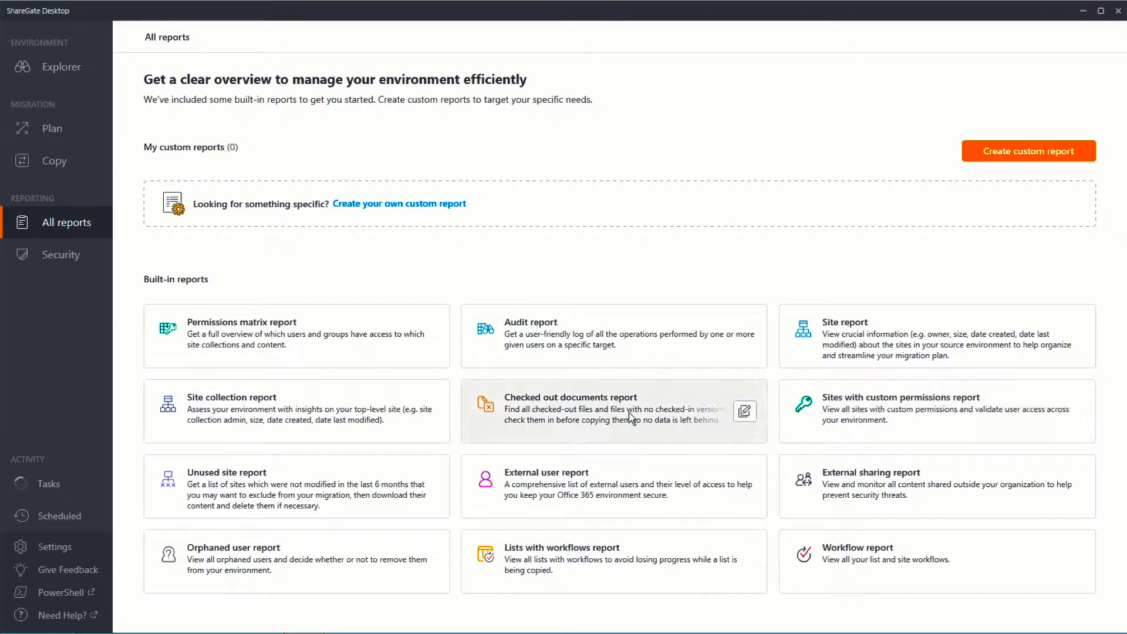
pyautogui.click(73, 257)
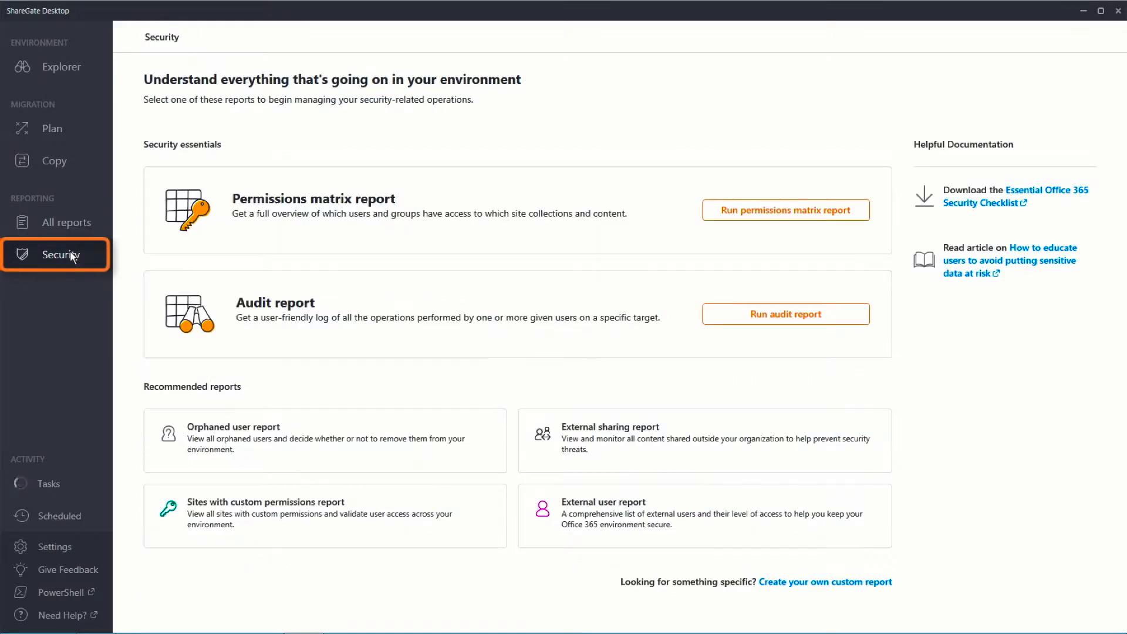